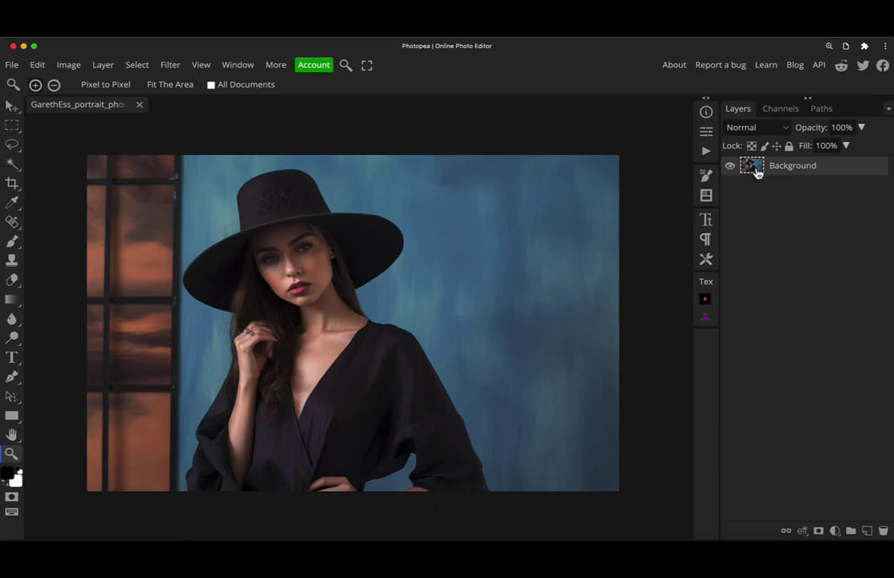
# - Launch Select > Magic Cut on the portrait and frame the view at 66.67%
pyautogui.click(138, 65)
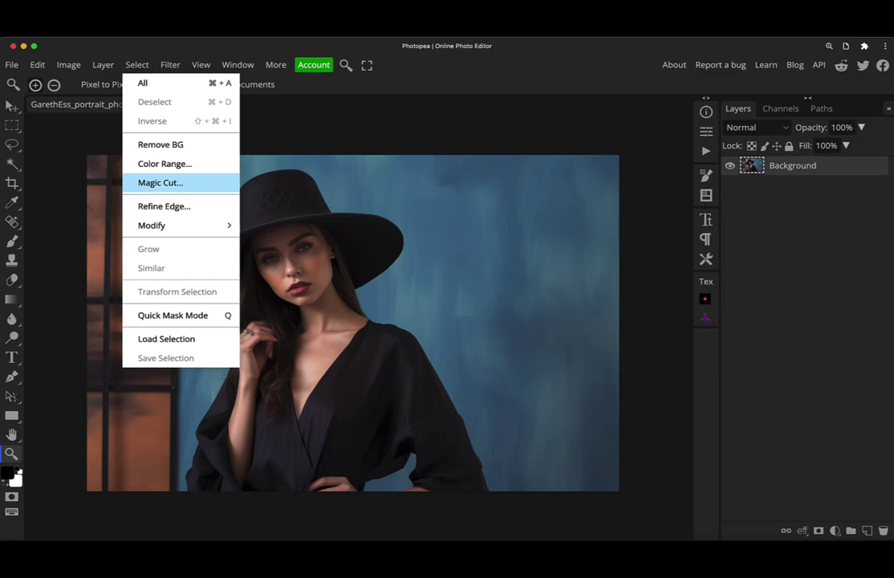
pyautogui.click(183, 185)
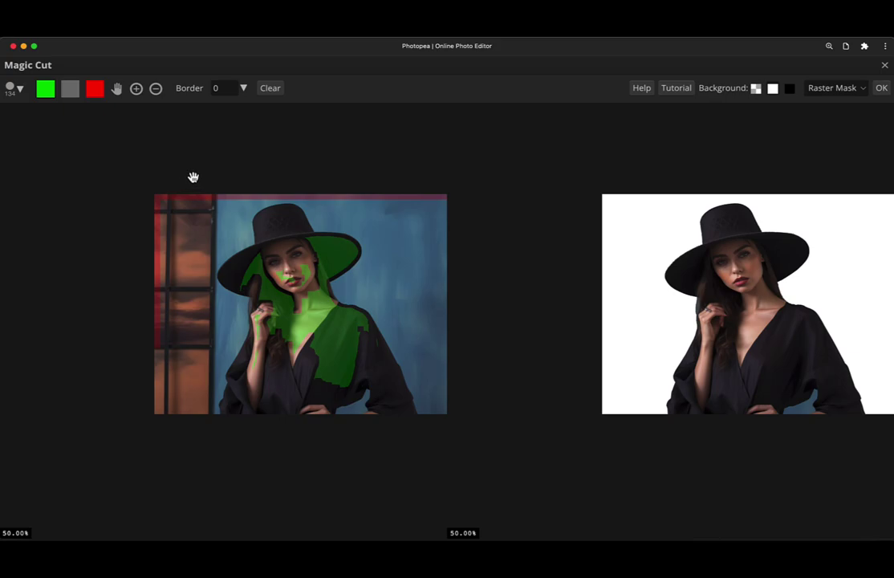
pyautogui.moveTo(444, 167); pyautogui.dragTo(382, 172)
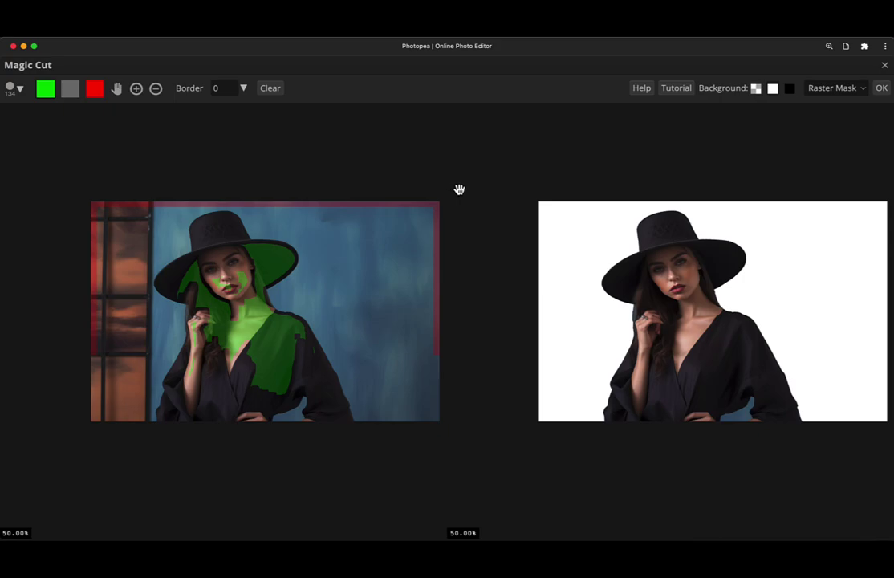
pyautogui.moveTo(484, 217); pyautogui.dragTo(435, 216)
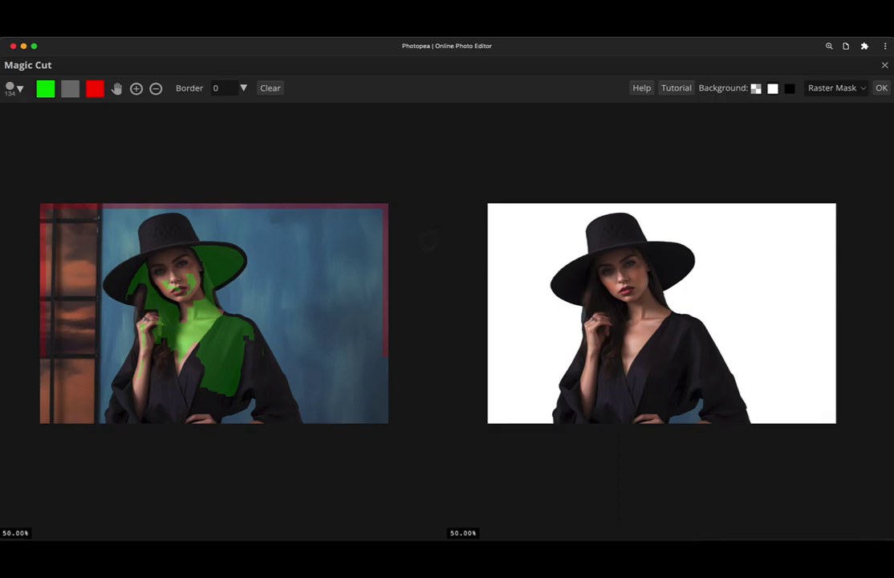
pyautogui.press('super+plus')
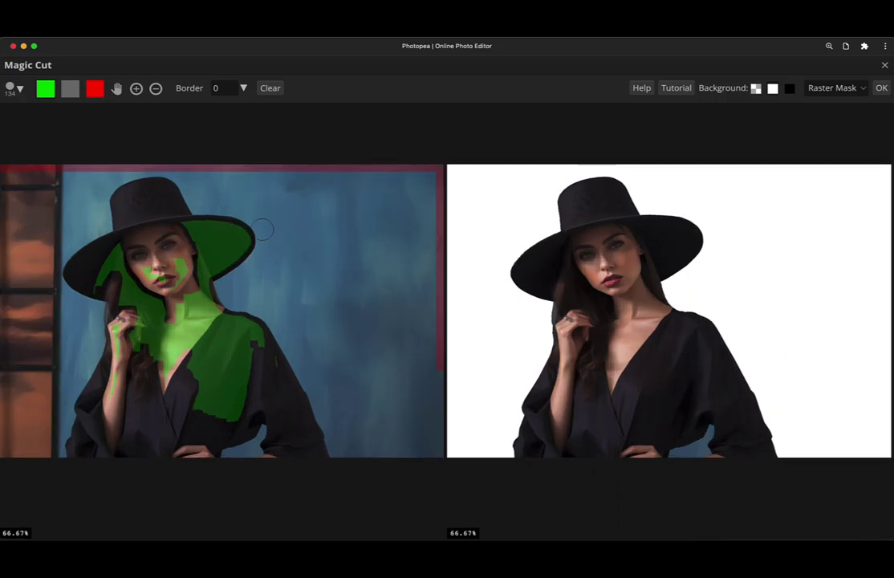
pyautogui.moveTo(111, 220); pyautogui.dragTo(179, 265)
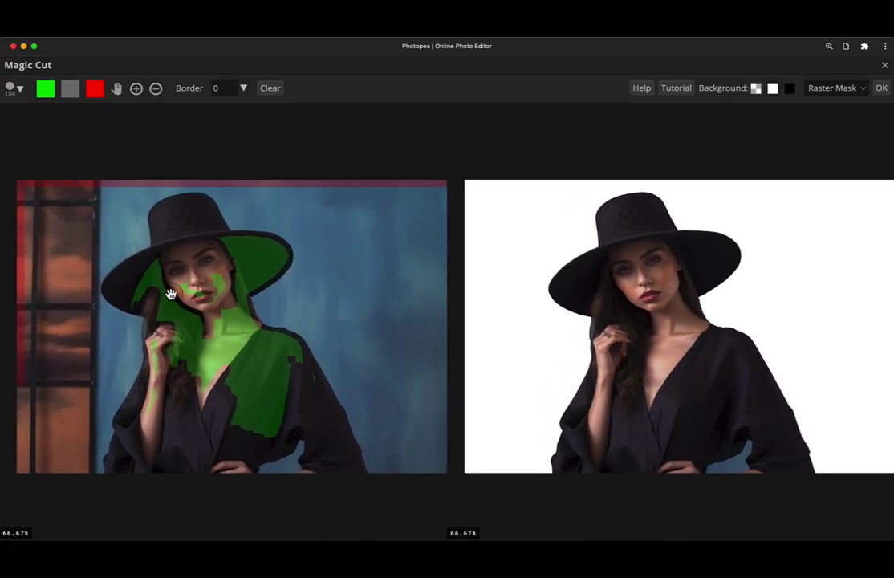
pyautogui.click(118, 87)
pyautogui.moveTo(333, 271)
pyautogui.mouseDown()
pyautogui.moveTo(321, 263)
pyautogui.moveTo(321, 271)
pyautogui.mouseUp()
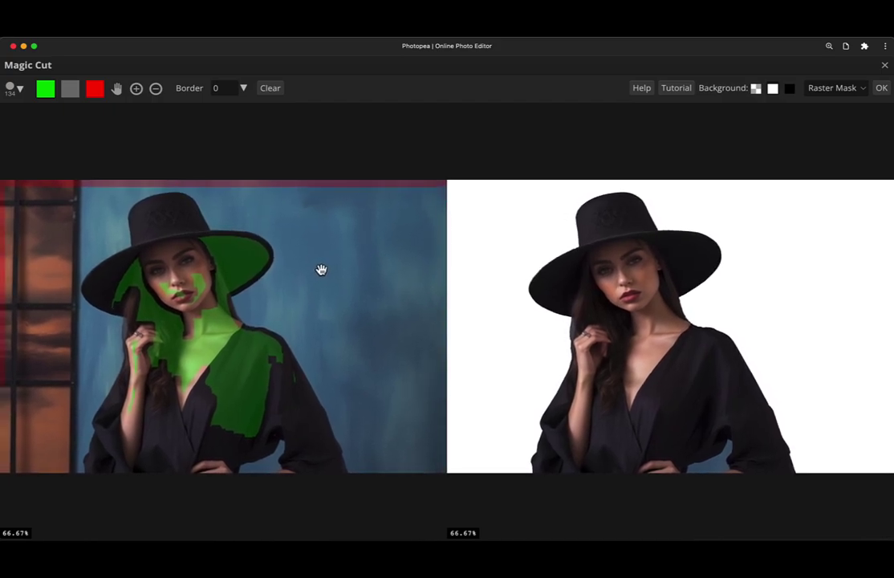
pyautogui.click(757, 91)
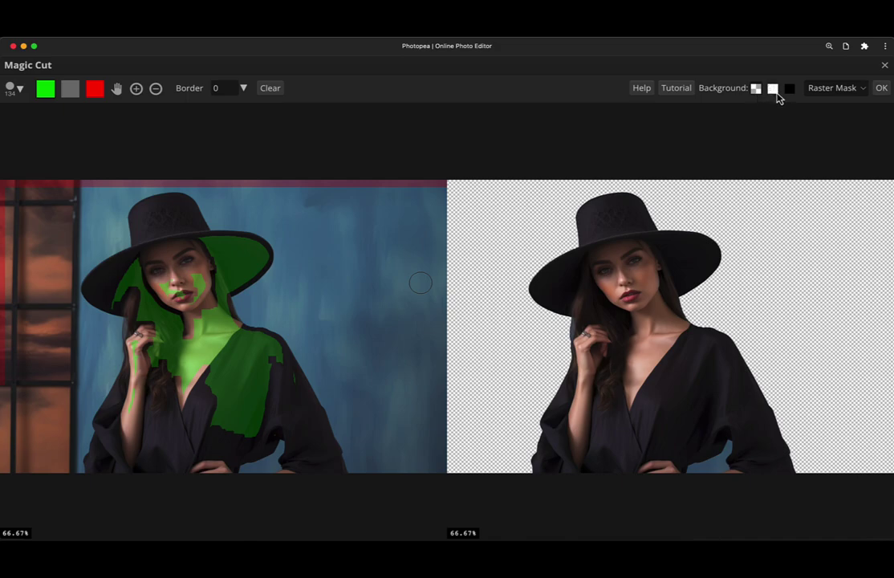
pyautogui.click(774, 91)
pyautogui.click(789, 93)
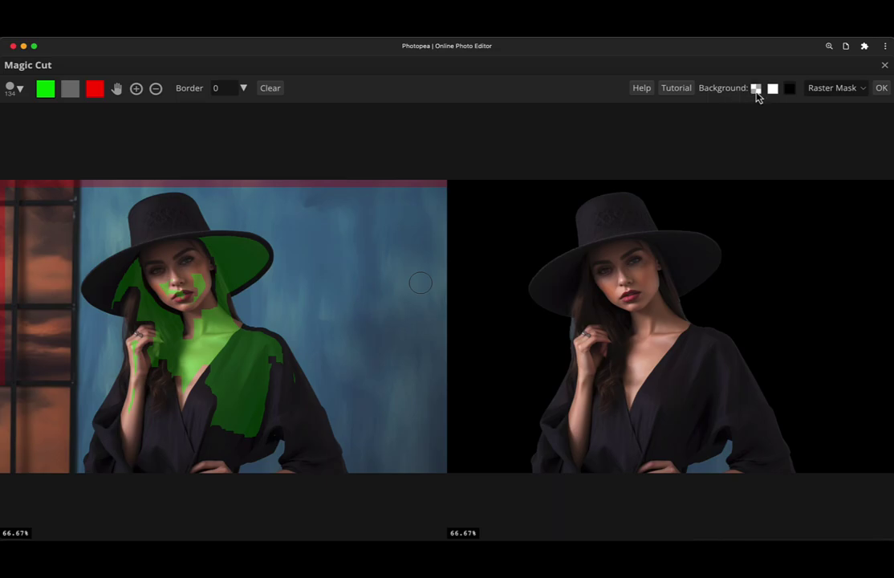
pyautogui.click(757, 92)
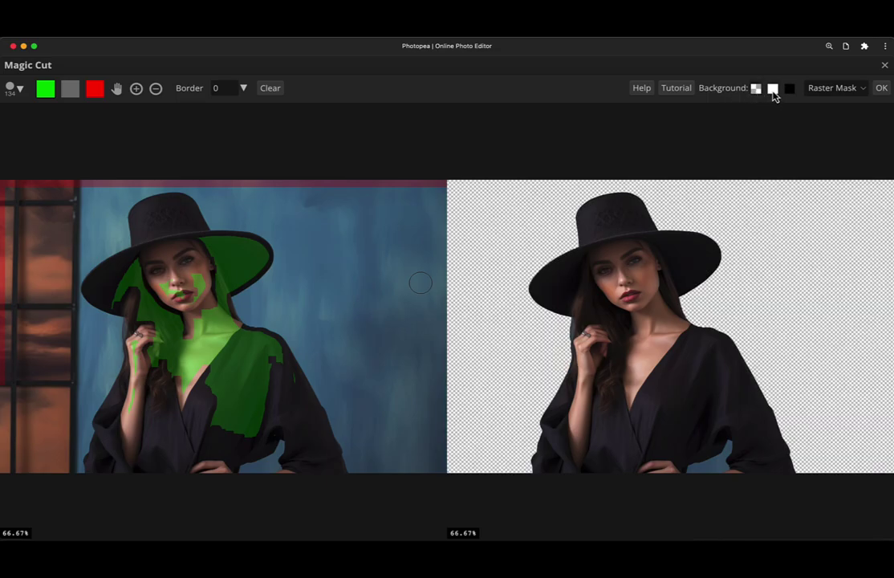
pyautogui.click(773, 92)
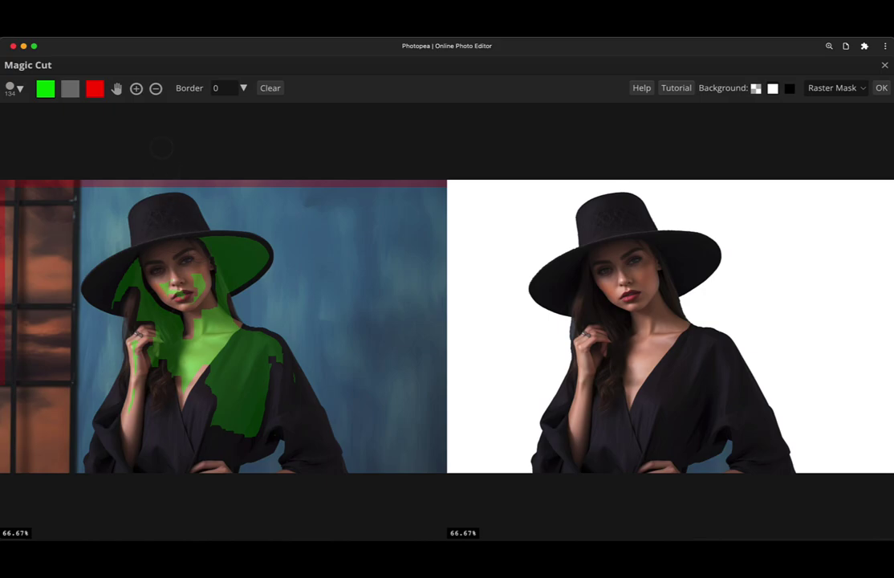
# - Mark more of her cheek and chin to keep, with the green brush reduced to 100
pyautogui.moveTo(185, 293); pyautogui.dragTo(192, 289)
pyautogui.click(45, 88)
pyautogui.press('[')
# - Mark a background spot at the image's bottom edge with the red brush
pyautogui.scroll(2, 265, 442)
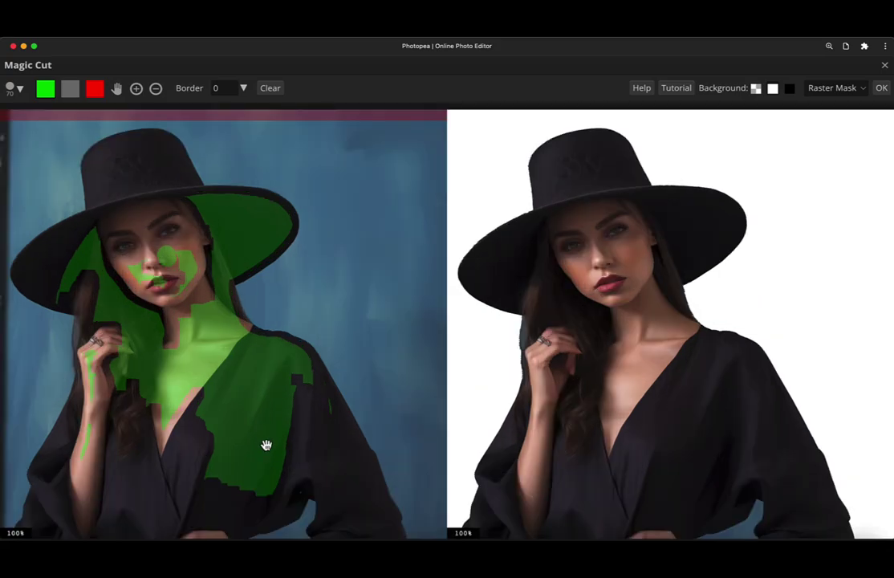
pyautogui.moveTo(262, 450); pyautogui.dragTo(240, 372)
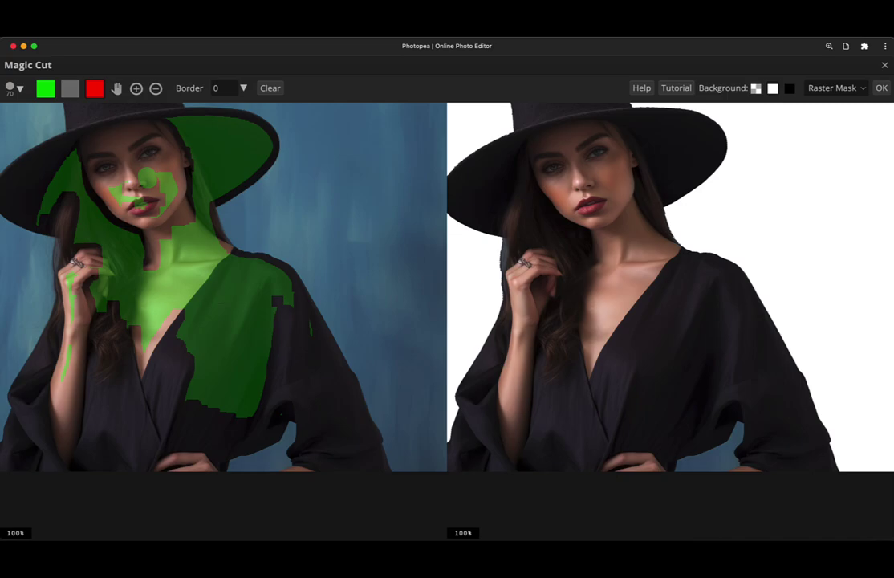
pyautogui.click(94, 88)
pyautogui.click(265, 461)
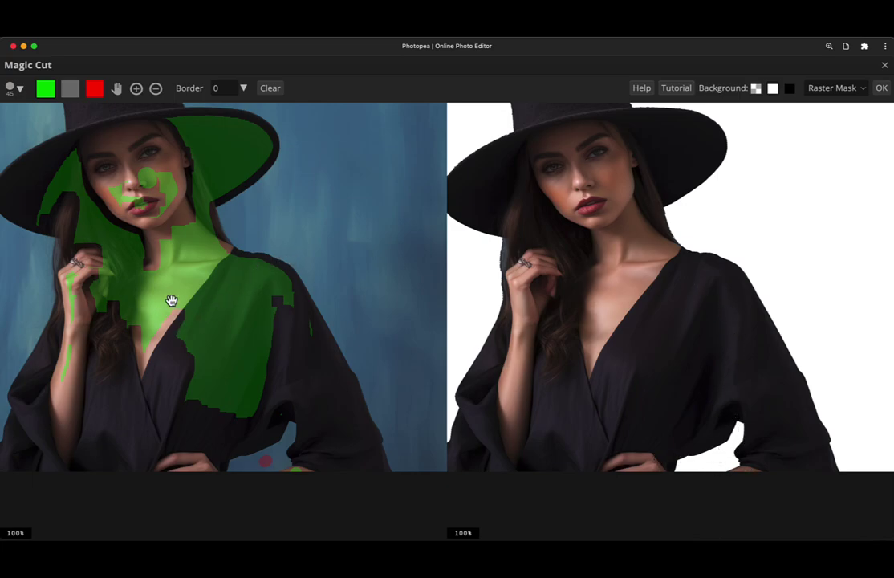
# - Erase the stray green and red dots on the backdrop and mark under her arm as background
pyautogui.moveTo(171, 299); pyautogui.dragTo(214, 308)
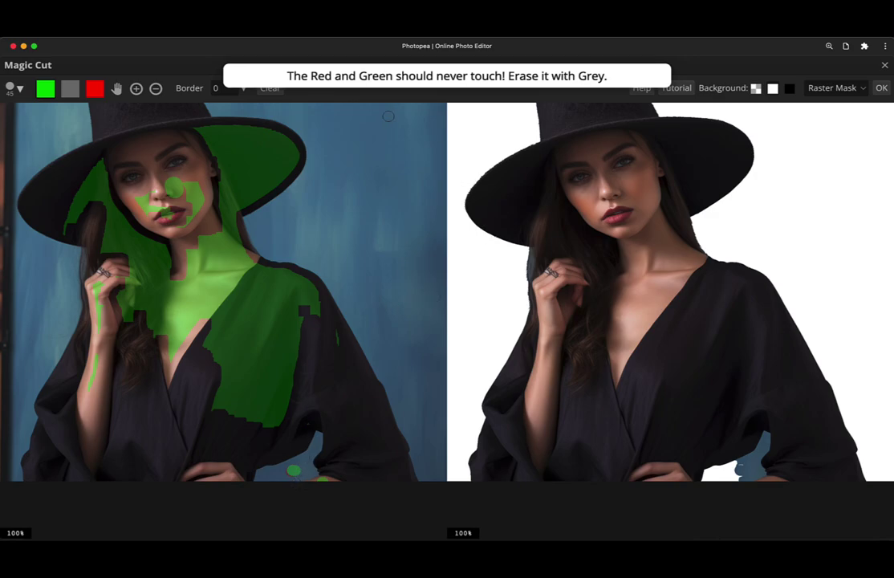
pyautogui.click(396, 205)
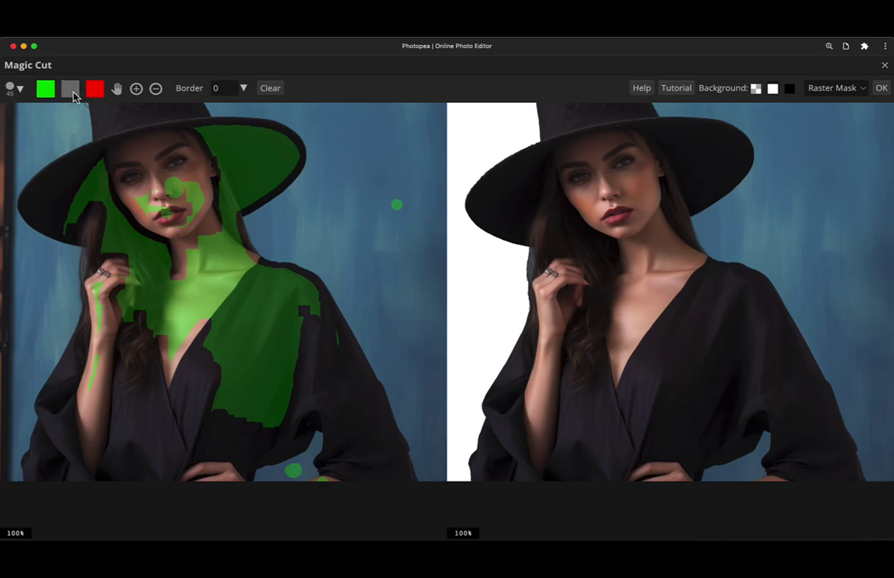
pyautogui.click(292, 470)
pyautogui.click(296, 472)
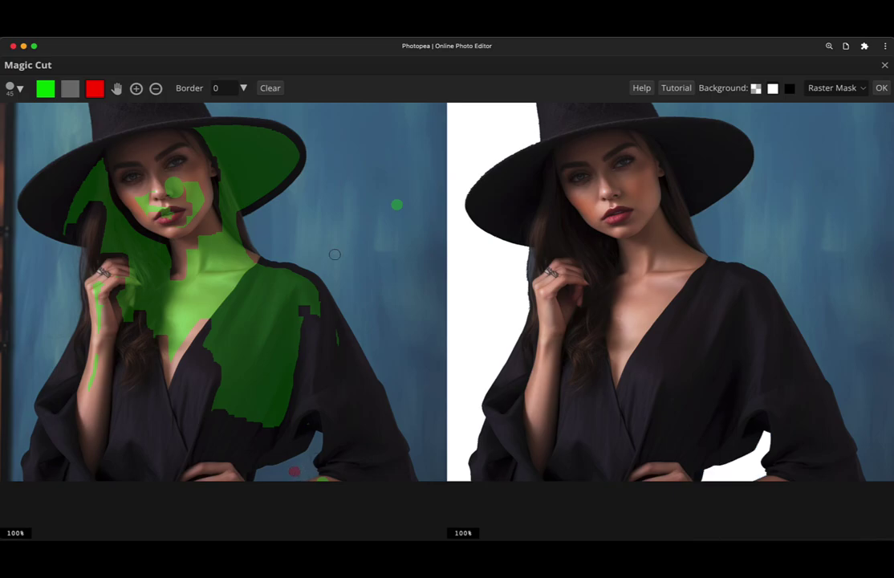
pyautogui.click(397, 204)
pyautogui.click(405, 233)
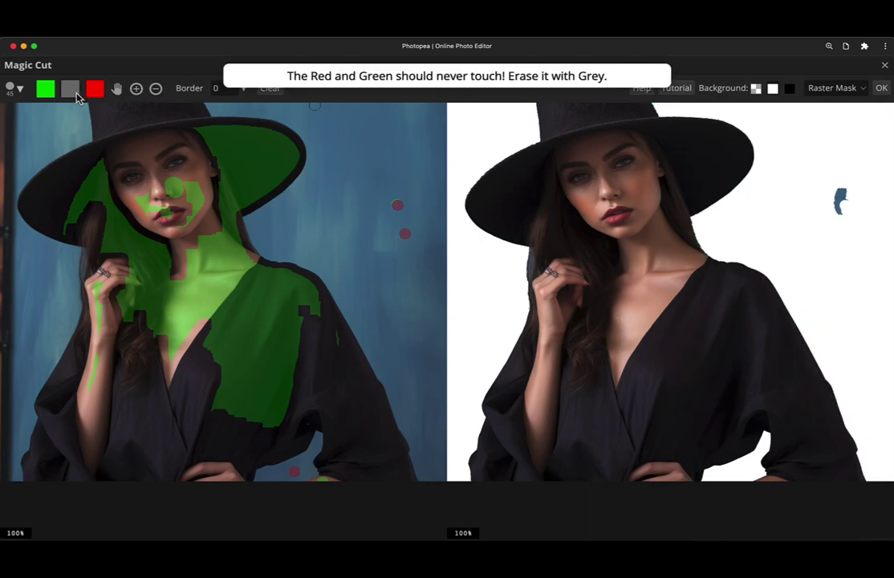
pyautogui.click(398, 205)
pyautogui.click(406, 234)
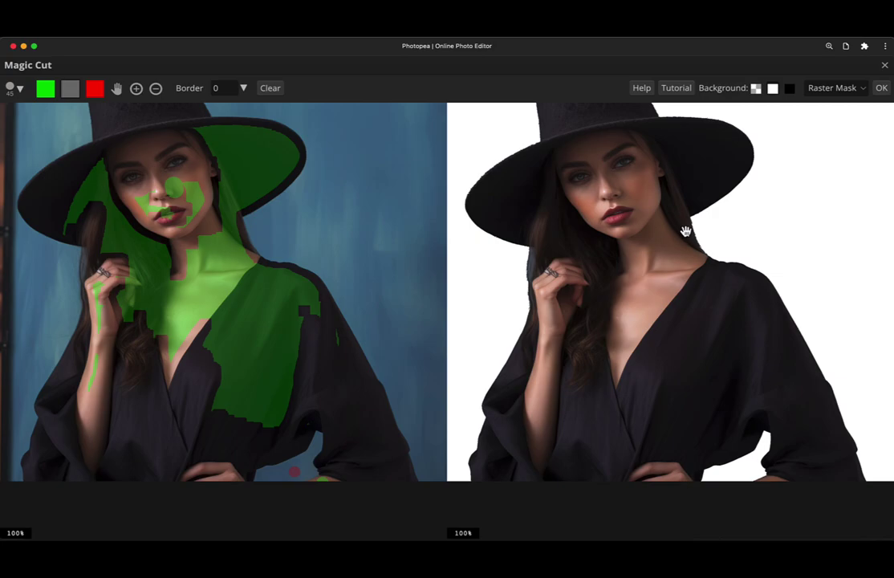
pyautogui.moveTo(685, 234); pyautogui.dragTo(696, 306)
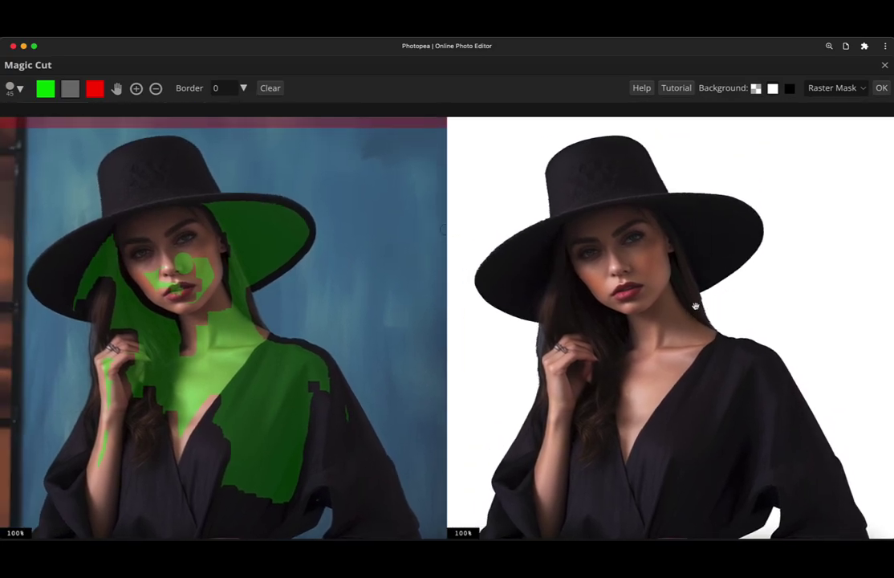
pyautogui.scroll(2, 696, 307)
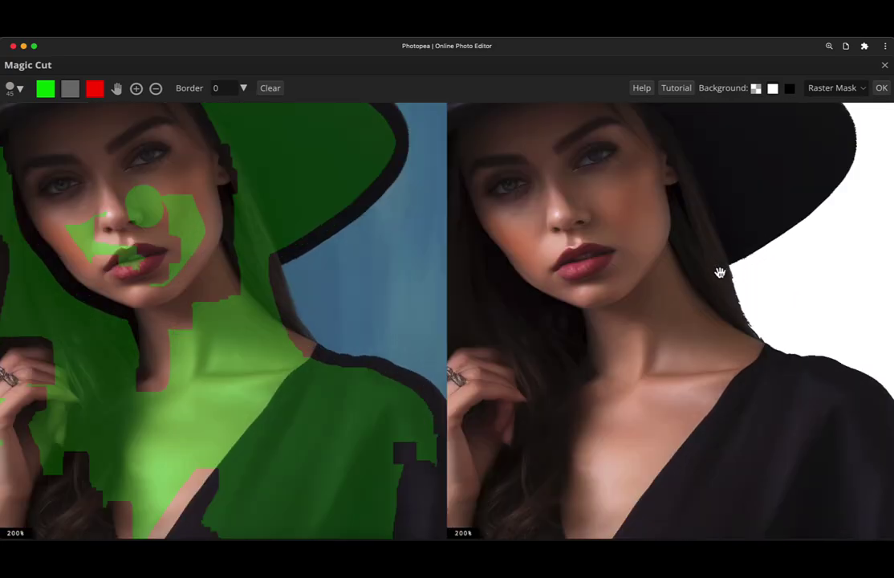
pyautogui.moveTo(716, 269); pyautogui.dragTo(610, 223)
pyautogui.moveTo(701, 464); pyautogui.dragTo(564, 225)
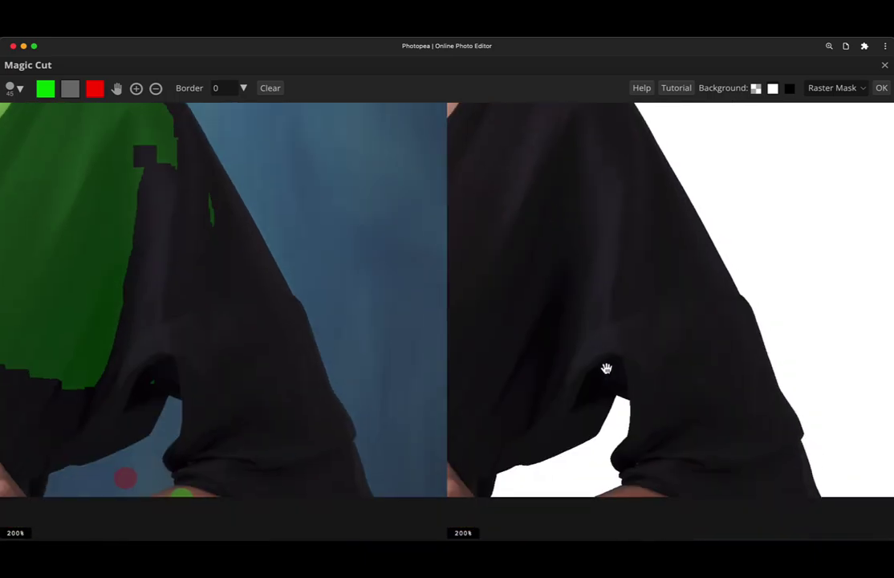
pyautogui.moveTo(575, 322); pyautogui.dragTo(759, 304)
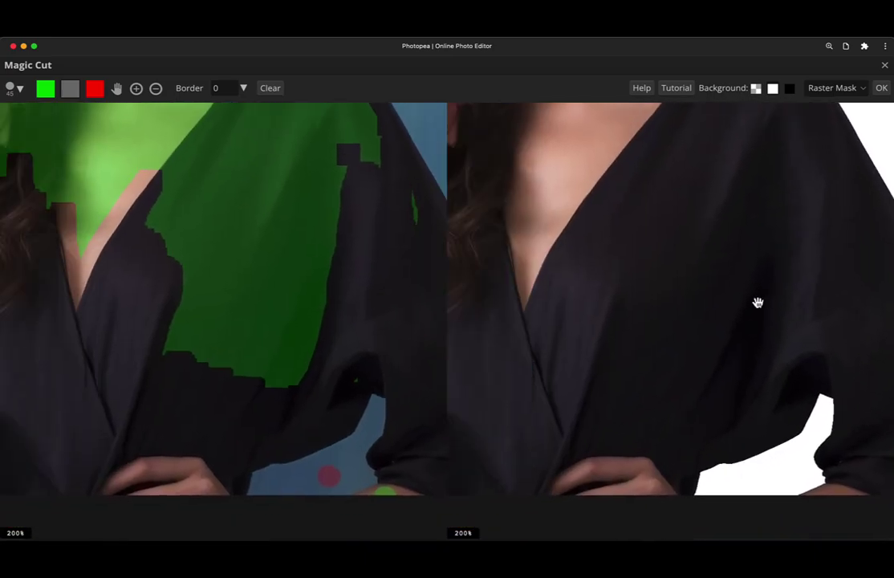
pyautogui.moveTo(551, 305); pyautogui.dragTo(758, 345)
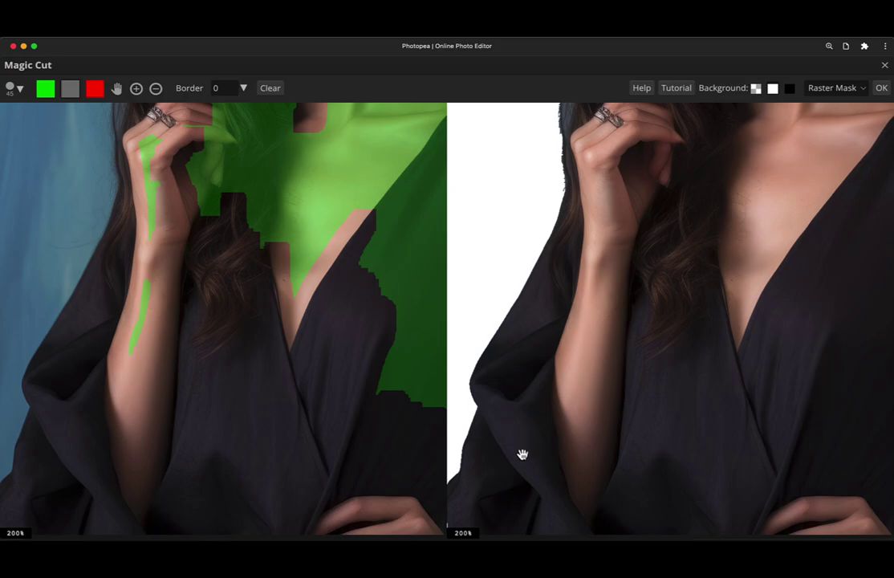
pyautogui.moveTo(523, 455); pyautogui.dragTo(676, 323)
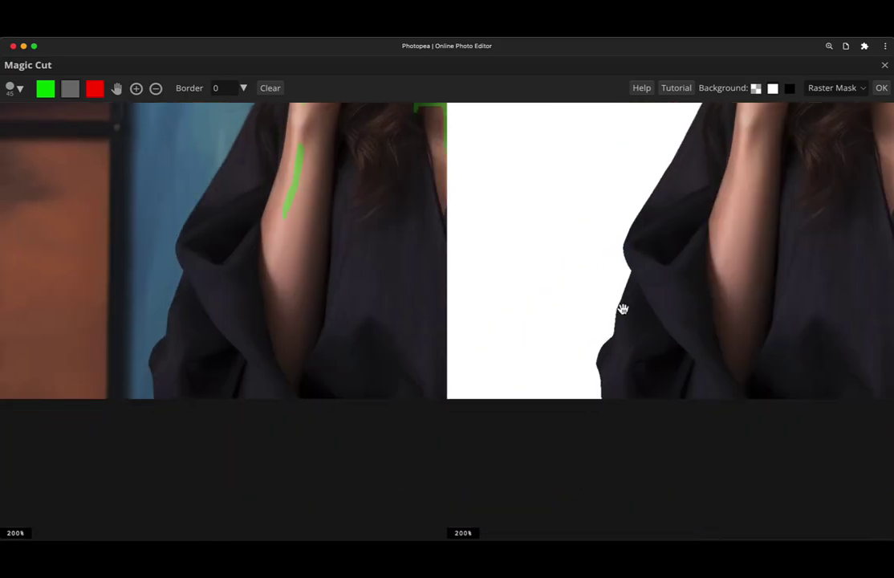
pyautogui.moveTo(623, 309)
pyautogui.mouseDown()
pyautogui.moveTo(637, 310)
pyautogui.moveTo(613, 309)
pyautogui.mouseUp()
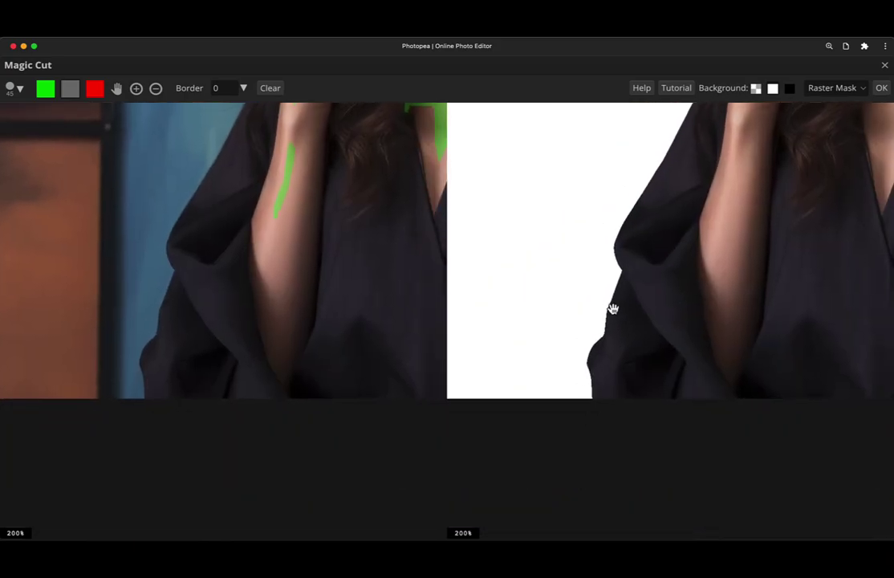
pyautogui.scroll(2, 614, 312)
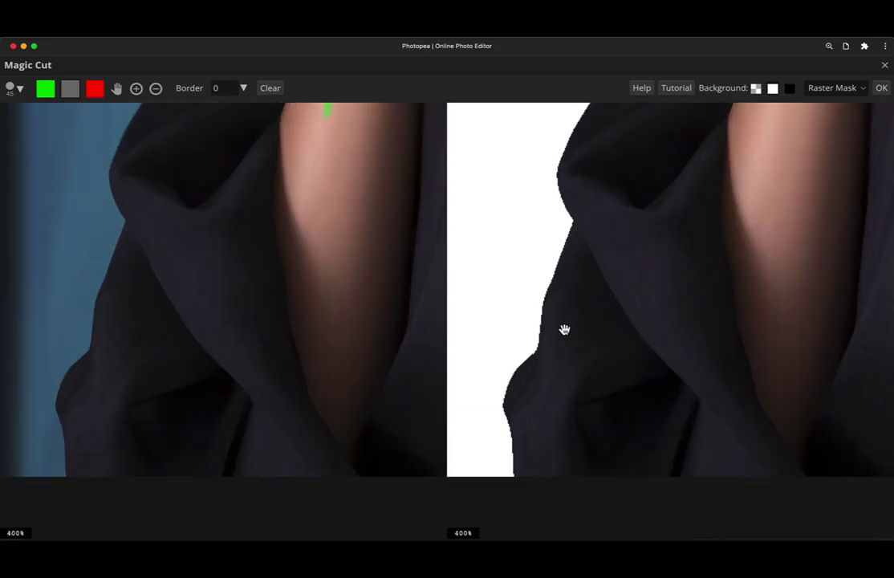
pyautogui.scroll(-1, 570, 251)
pyautogui.scroll(2, 572, 252)
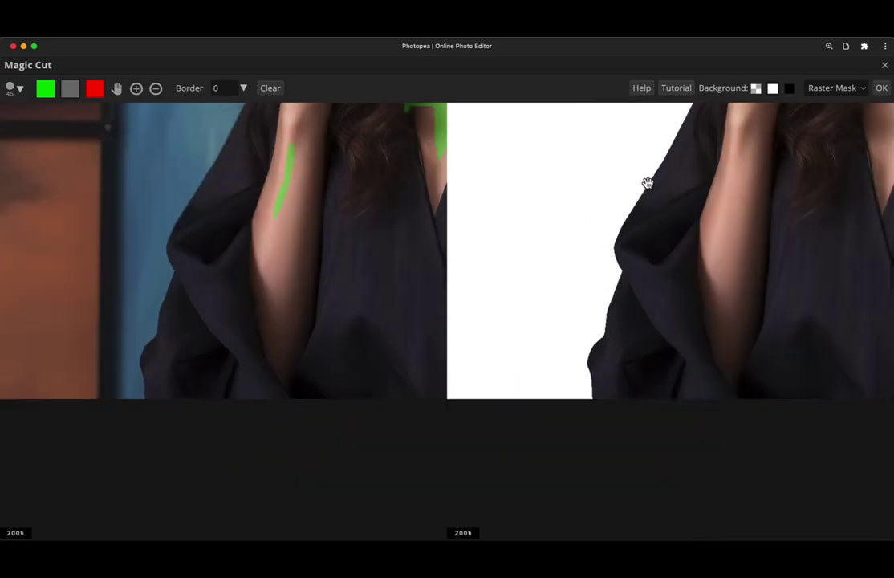
pyautogui.scroll(-2, 555, 383)
pyautogui.moveTo(606, 184); pyautogui.dragTo(611, 333)
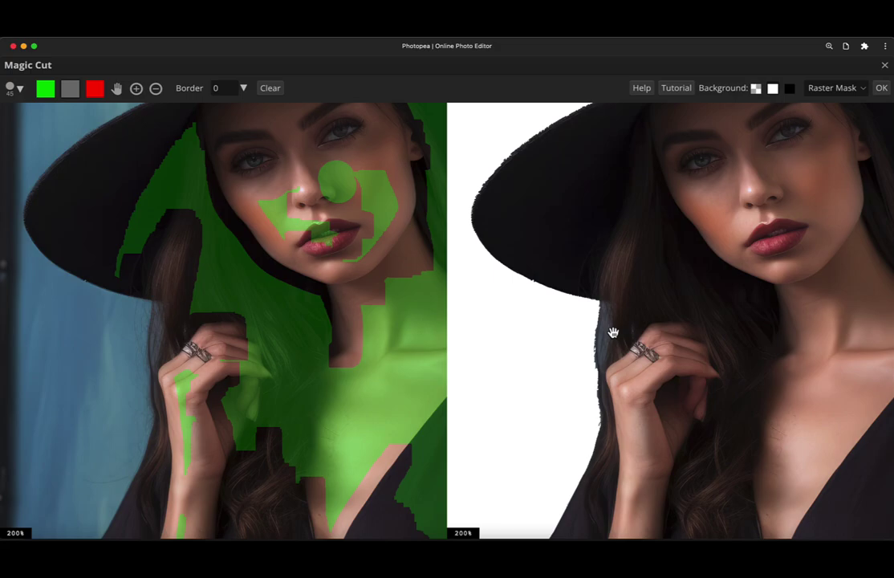
pyautogui.scroll(1, 610, 336)
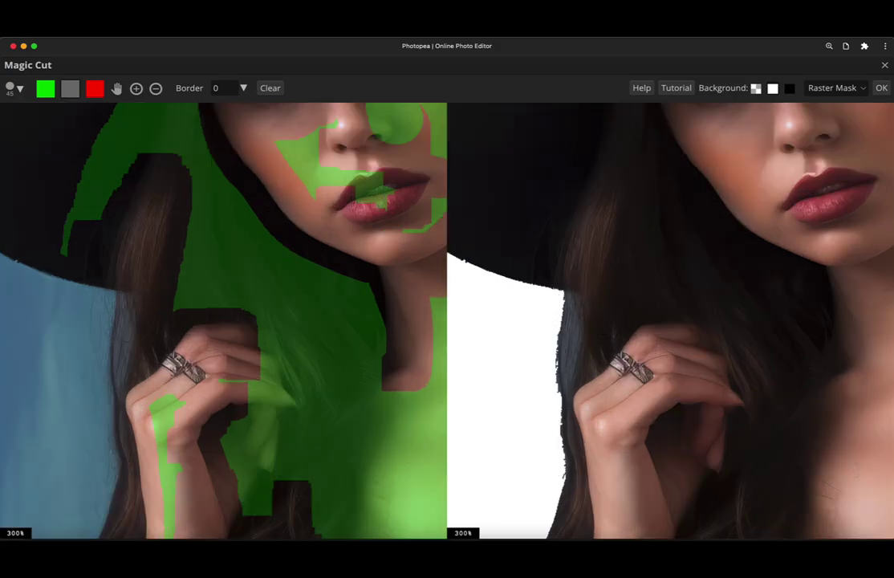
pyautogui.scroll(-1, 565, 310)
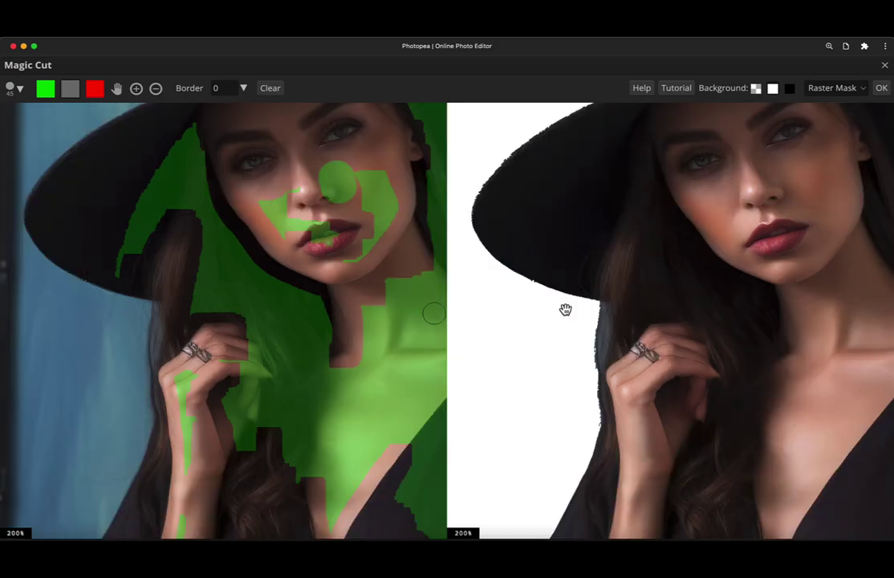
pyautogui.scroll(-1, 565, 310)
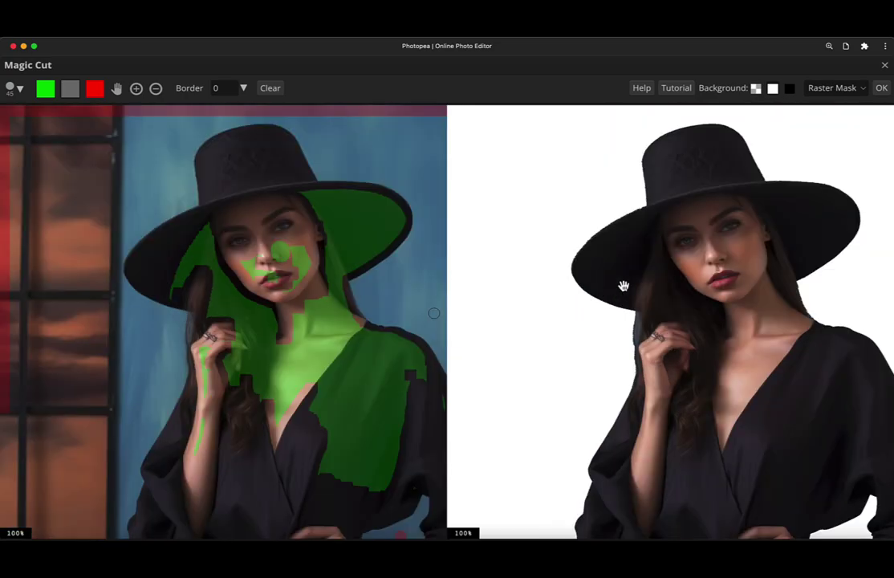
pyautogui.moveTo(775, 329); pyautogui.dragTo(705, 319)
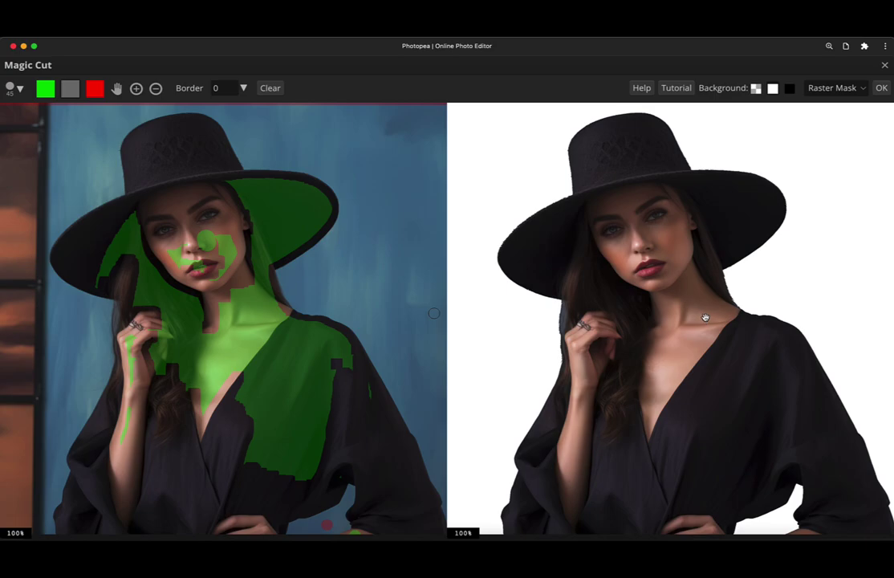
pyautogui.scroll(1, 706, 315)
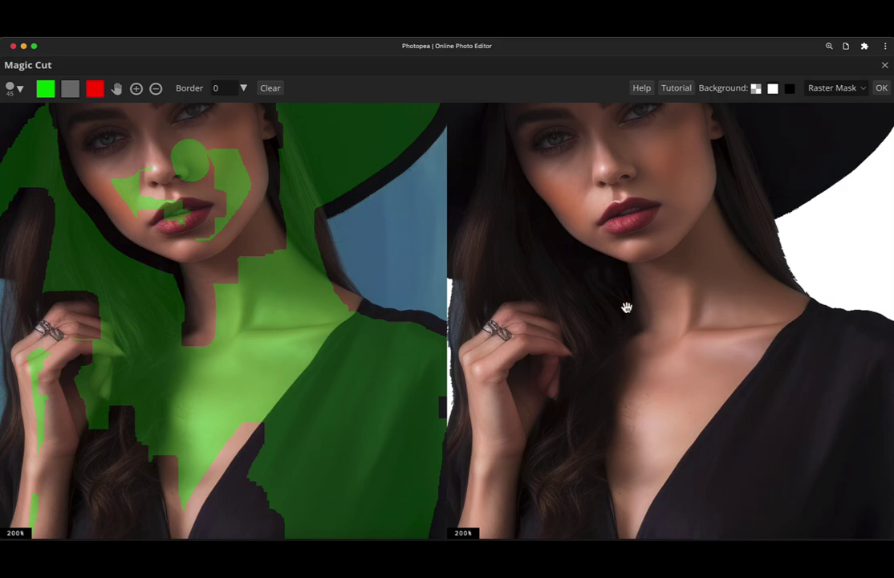
pyautogui.moveTo(629, 309); pyautogui.dragTo(733, 295)
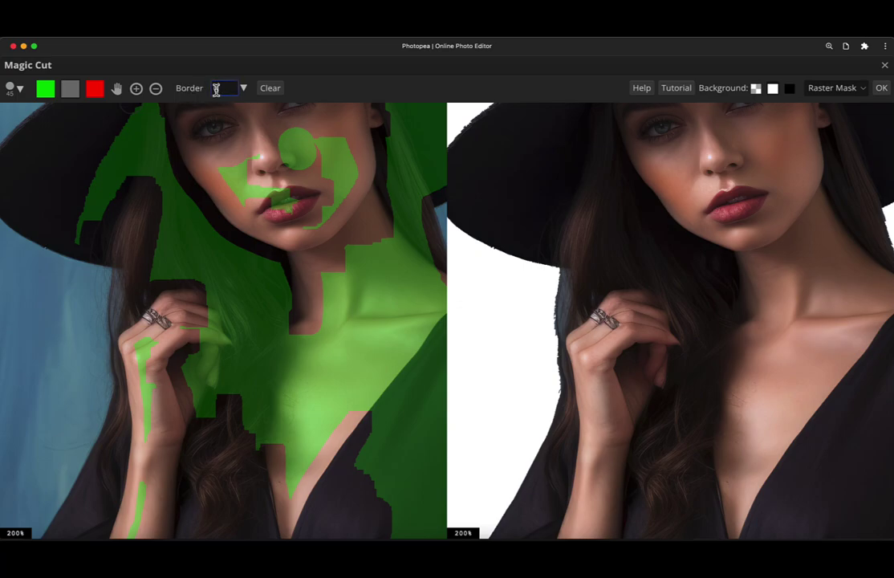
# - Set Border to 2 and compare the checkerboard, white and black preview backgrounds
pyautogui.click(190, 89)
pyautogui.write('2')
pyautogui.press('Return')
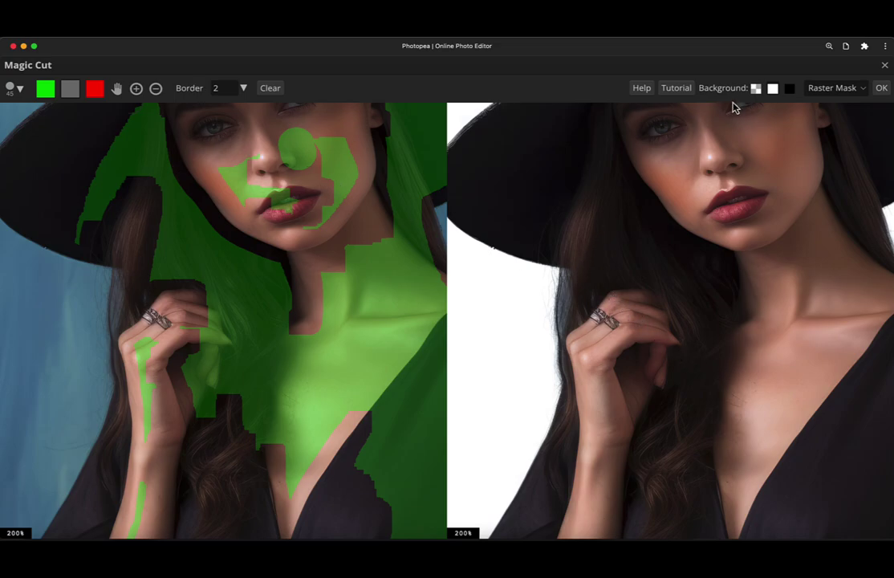
pyautogui.click(757, 91)
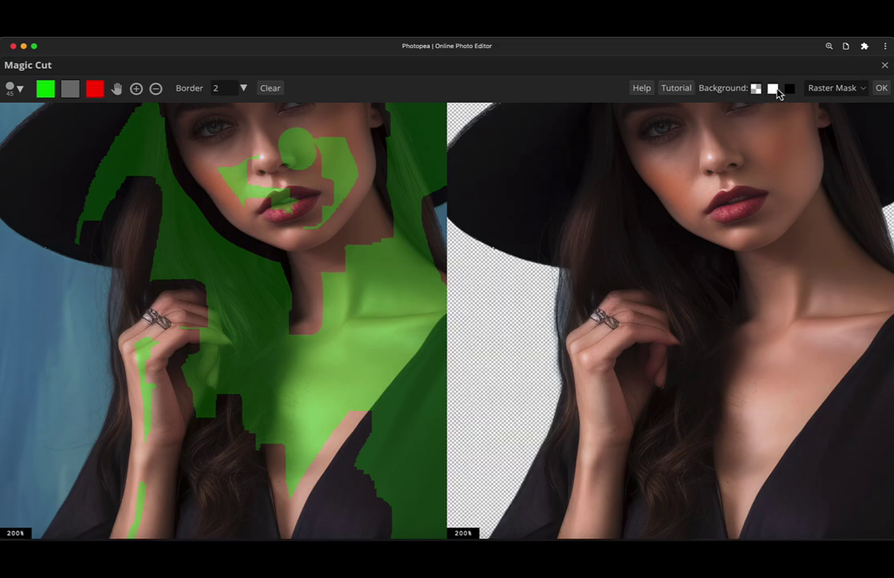
pyautogui.click(772, 91)
pyautogui.click(789, 90)
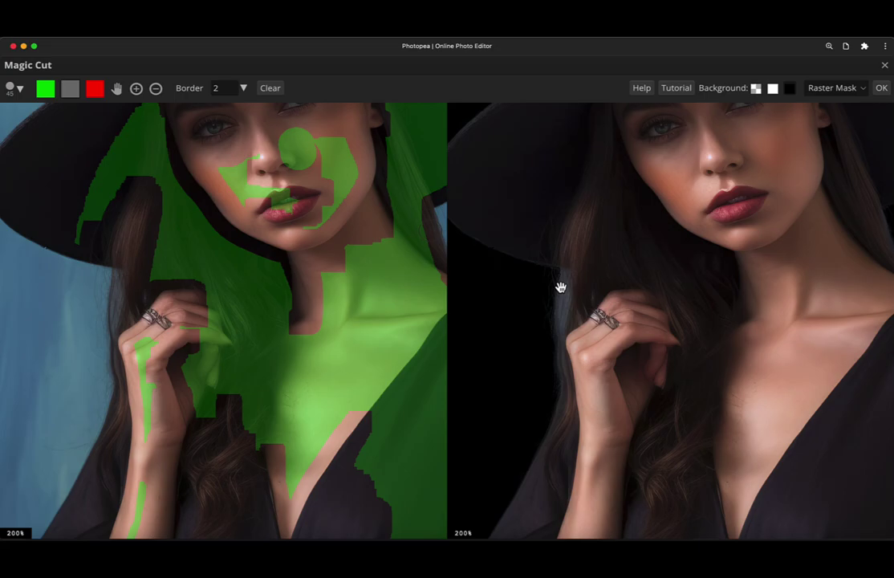
pyautogui.click(756, 88)
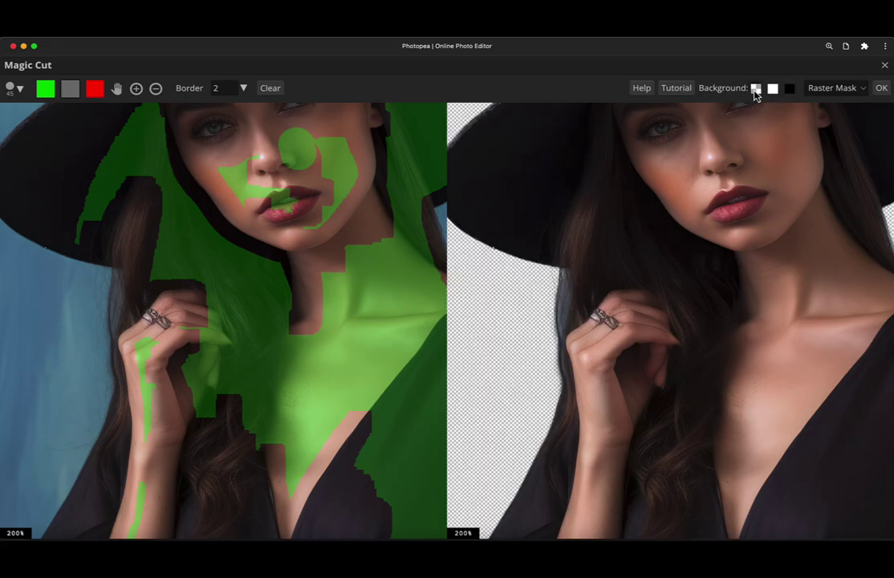
# - Try Border values of 0 and 5, checking the shoulder and hat brim edges
pyautogui.click(199, 88)
pyautogui.write('0')
pyautogui.press('Return')
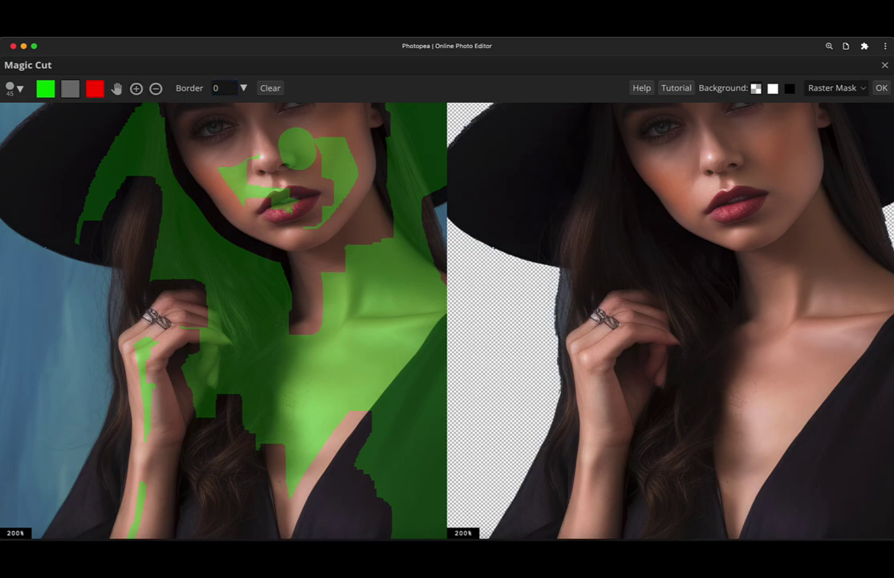
pyautogui.click(203, 88)
pyautogui.write('5')
pyautogui.press('Return')
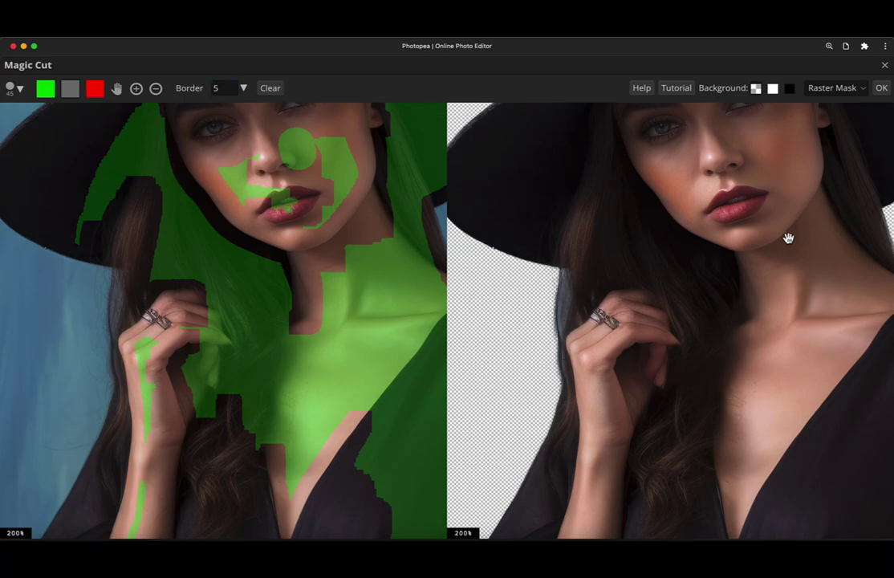
pyautogui.moveTo(726, 273); pyautogui.dragTo(592, 285)
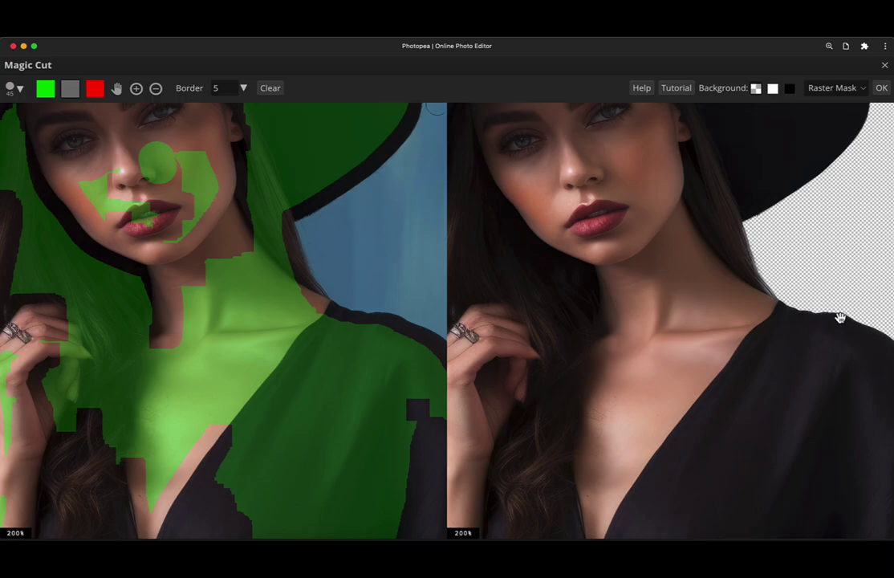
pyautogui.moveTo(858, 322); pyautogui.dragTo(732, 293)
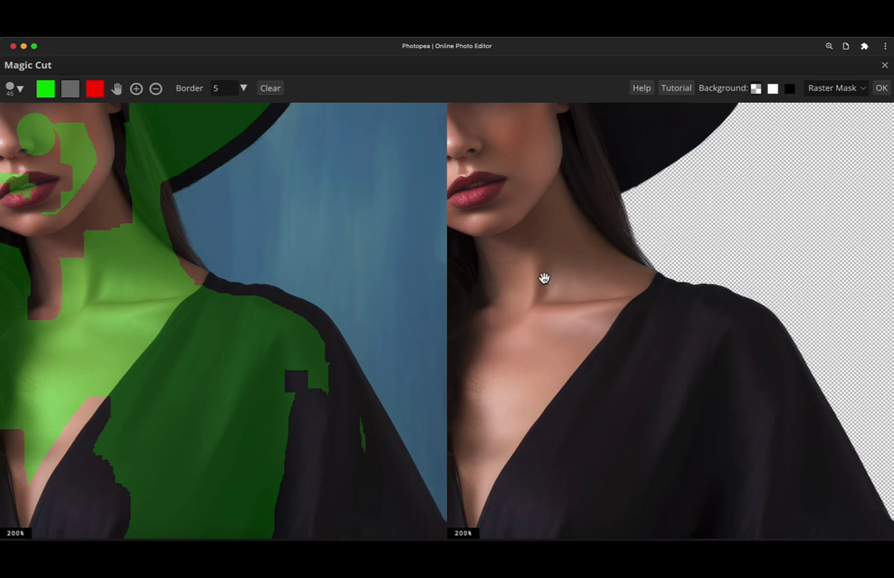
pyautogui.moveTo(544, 277); pyautogui.dragTo(725, 282)
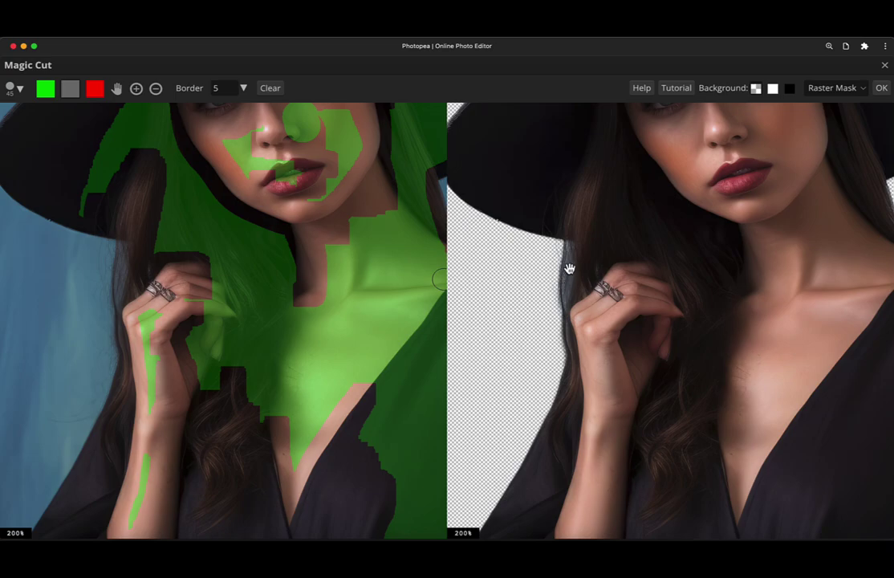
# - Raise the Border through 20 to 50 and preview the cut-out over white
pyautogui.click(219, 89)
pyautogui.write('20')
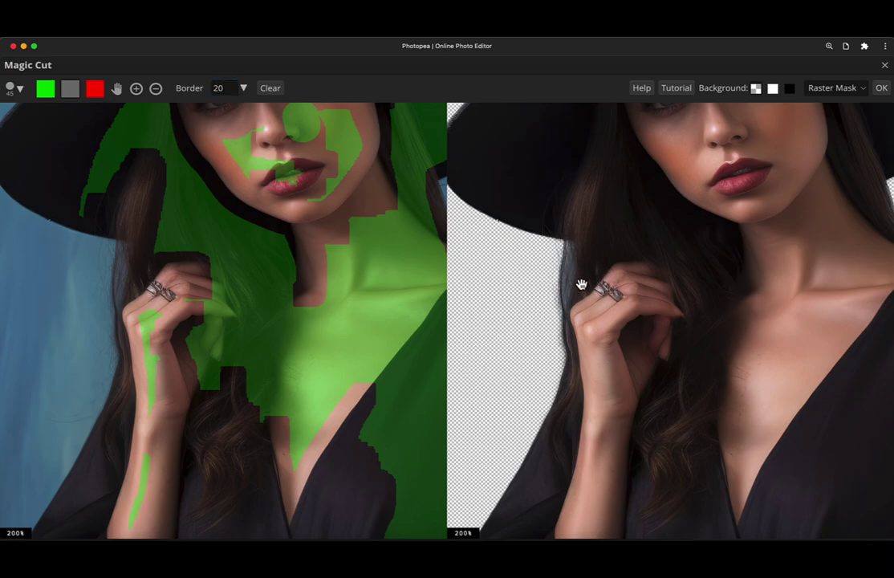
pyautogui.scroll(2, 581, 284)
pyautogui.moveTo(545, 266); pyautogui.dragTo(575, 280)
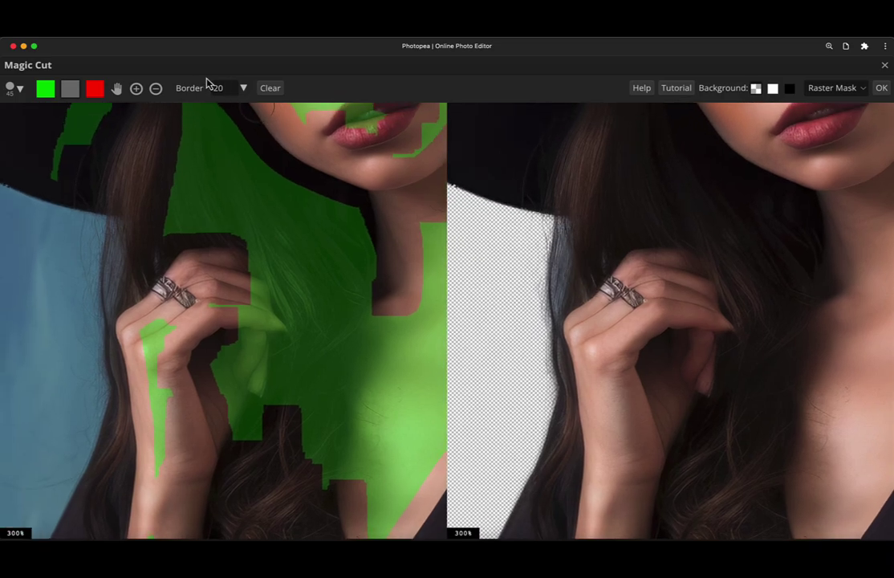
pyautogui.moveTo(226, 87); pyautogui.dragTo(192, 87)
pyautogui.write('50')
pyautogui.press('Return')
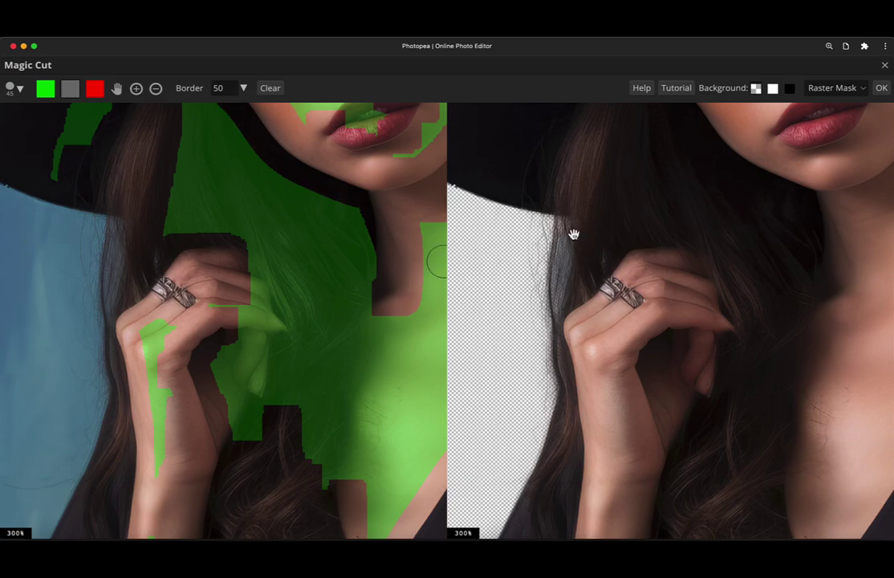
pyautogui.click(774, 89)
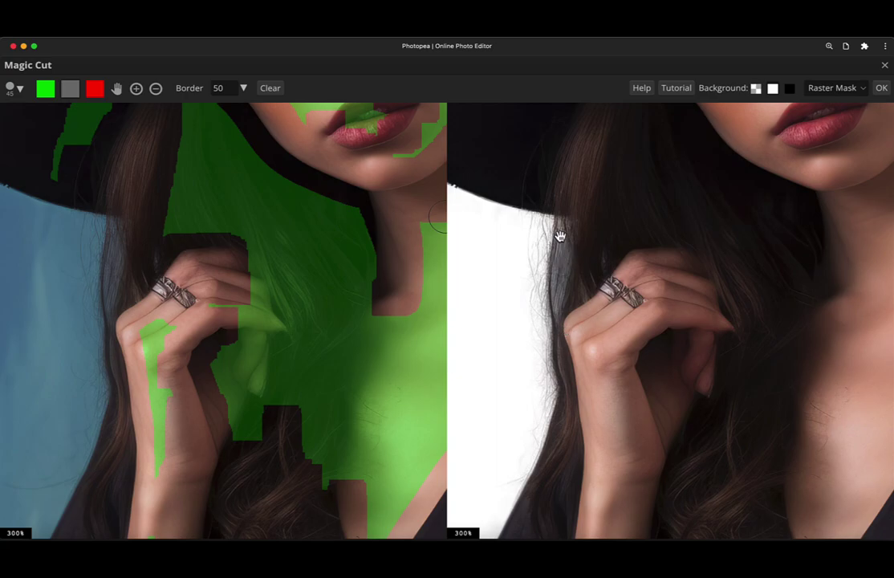
# - Change the Border value from 50 to 30, checking the edge around the hat
pyautogui.scroll(-2, 562, 239)
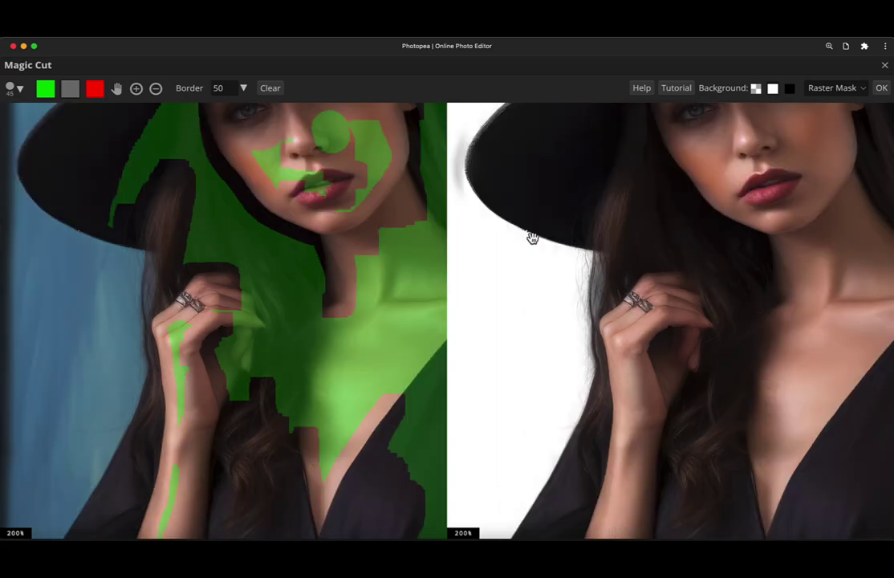
pyautogui.moveTo(522, 230); pyautogui.dragTo(565, 261)
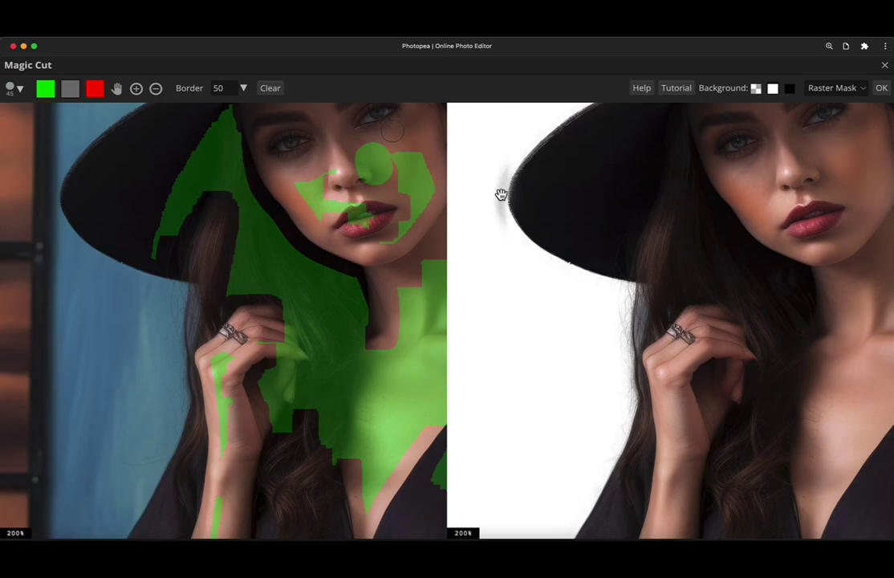
pyautogui.doubleClick(225, 88)
pyautogui.write('30')
pyautogui.click(534, 253)
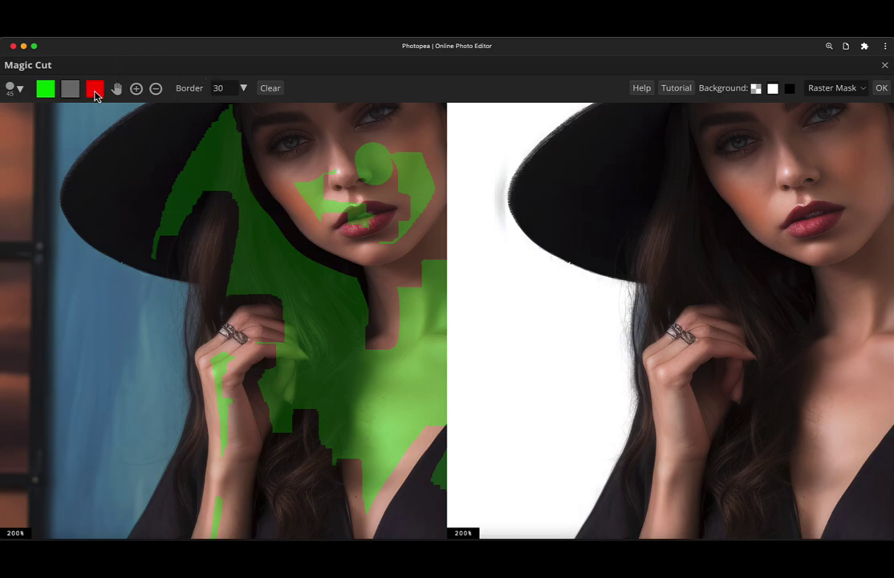
# - Zoom out to the whole figure and erase the red marking along the left edge with a larger grey brush
pyautogui.click(95, 92)
pyautogui.press('super+minus')
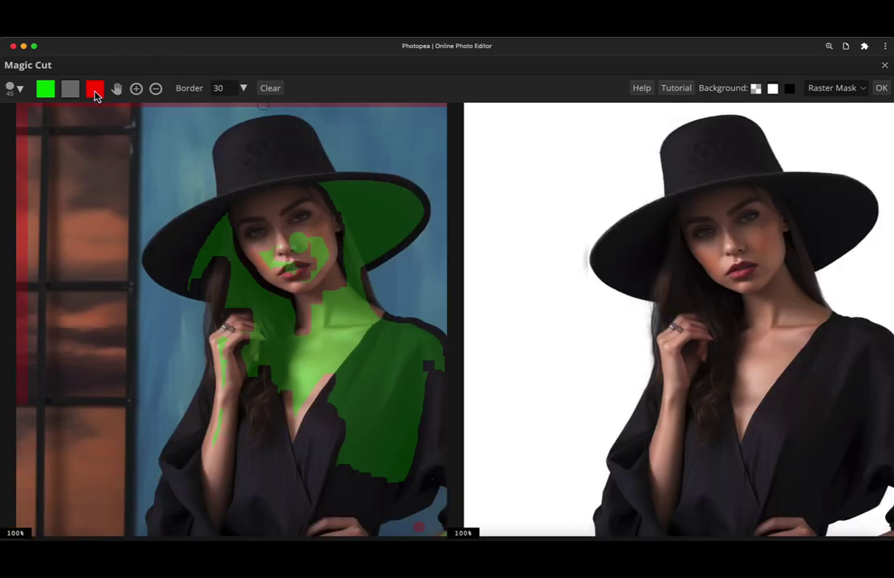
pyautogui.scroll(3, 645, 259)
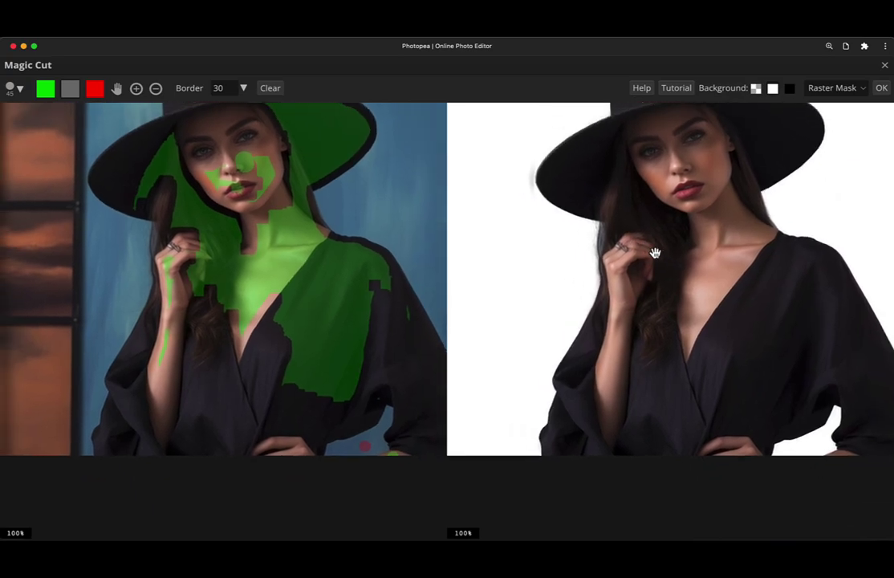
pyautogui.moveTo(655, 254); pyautogui.dragTo(724, 304)
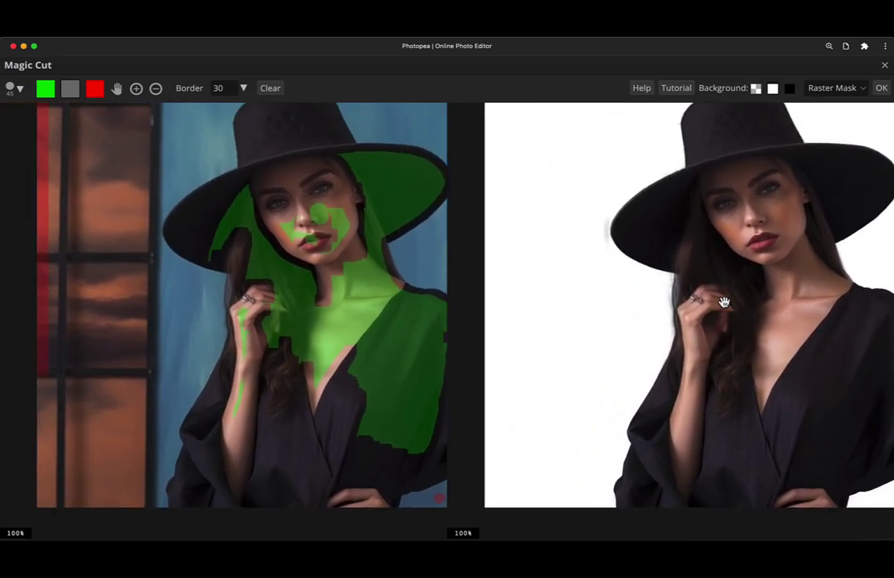
pyautogui.scroll(-1, 724, 303)
pyautogui.moveTo(712, 298); pyautogui.dragTo(693, 299)
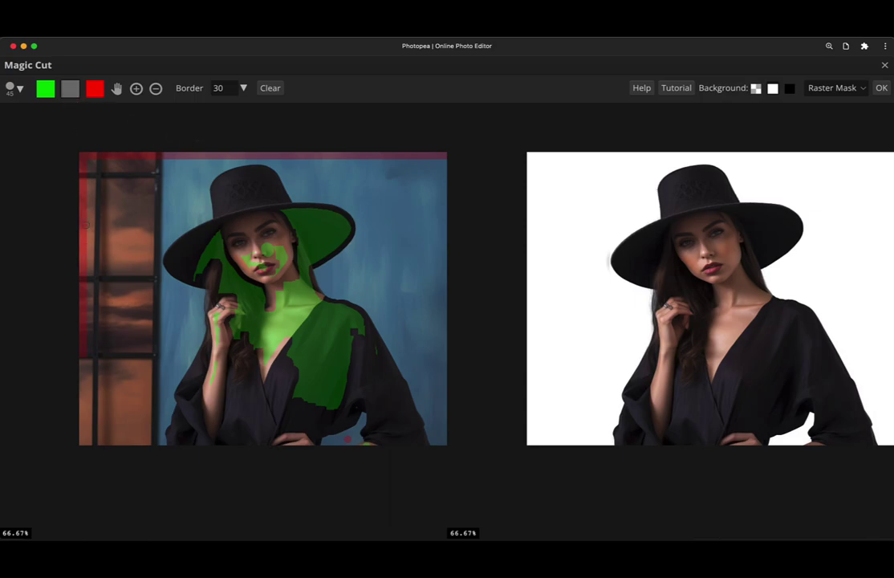
pyautogui.click(69, 87)
pyautogui.press(']')
pyautogui.moveTo(74, 240)
pyautogui.mouseDown()
pyautogui.moveTo(74, 160)
pyautogui.moveTo(74, 169)
pyautogui.mouseUp()
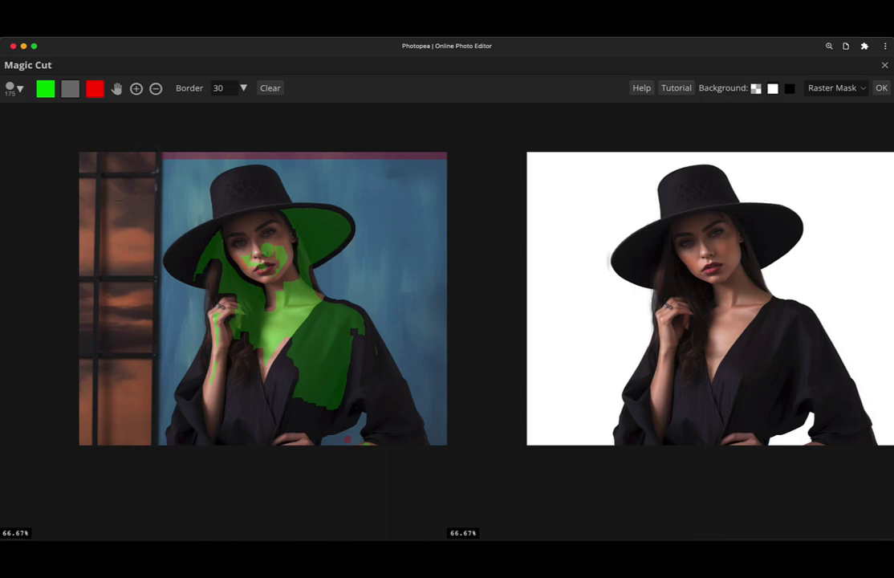
# - Paint green keep marks over the window area and its frame at the photo's left edge
pyautogui.click(45, 88)
pyautogui.click(112, 282)
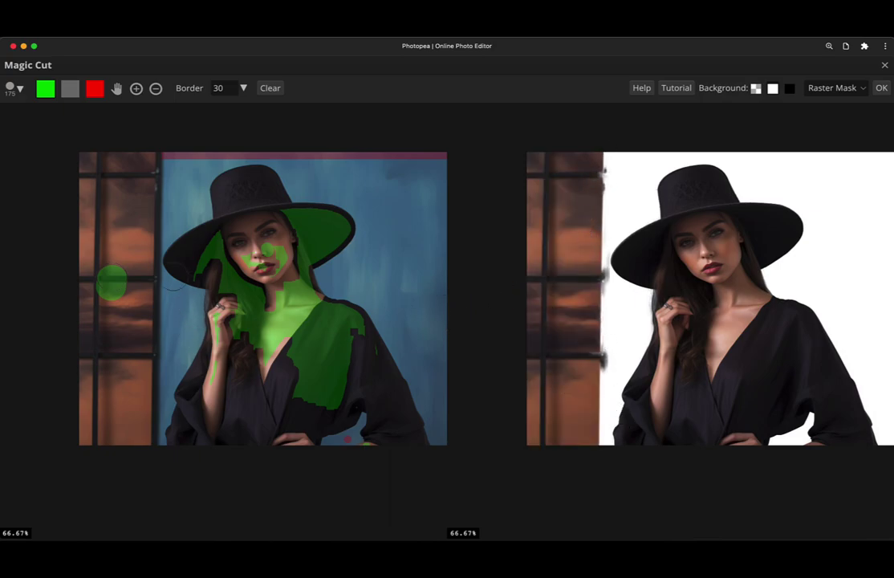
pyautogui.press('[')
pyautogui.press('[')
pyautogui.press('[')
pyautogui.press('[')
pyautogui.press('[')
pyautogui.press('[')
pyautogui.press('[')
pyautogui.press('[')
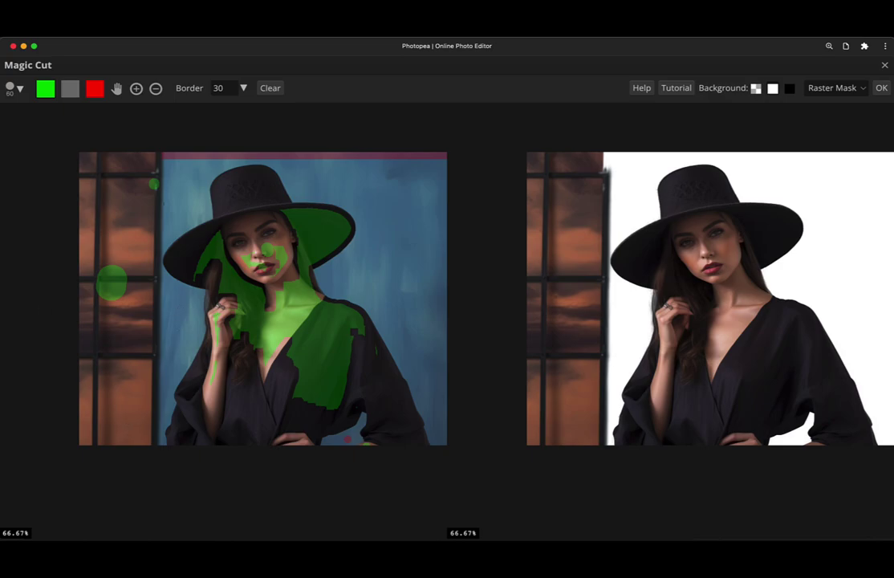
pyautogui.press('[')
pyautogui.click(157, 160)
# - Zoom in on the hat and face and reduce the brush to size 15
pyautogui.scroll(1, 174, 175)
pyautogui.moveTo(169, 167); pyautogui.dragTo(154, 273)
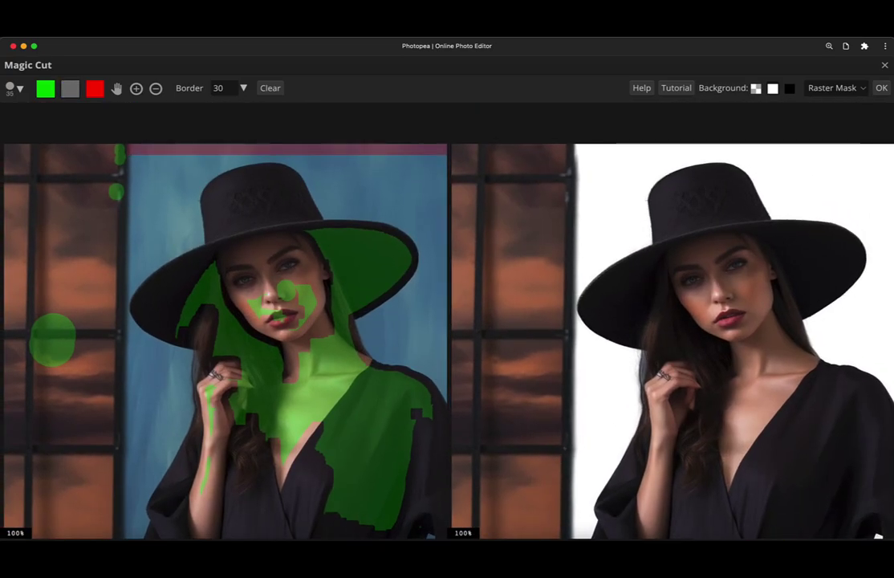
pyautogui.press('[')
pyautogui.press('[')
pyautogui.press('[')
pyautogui.press('[')
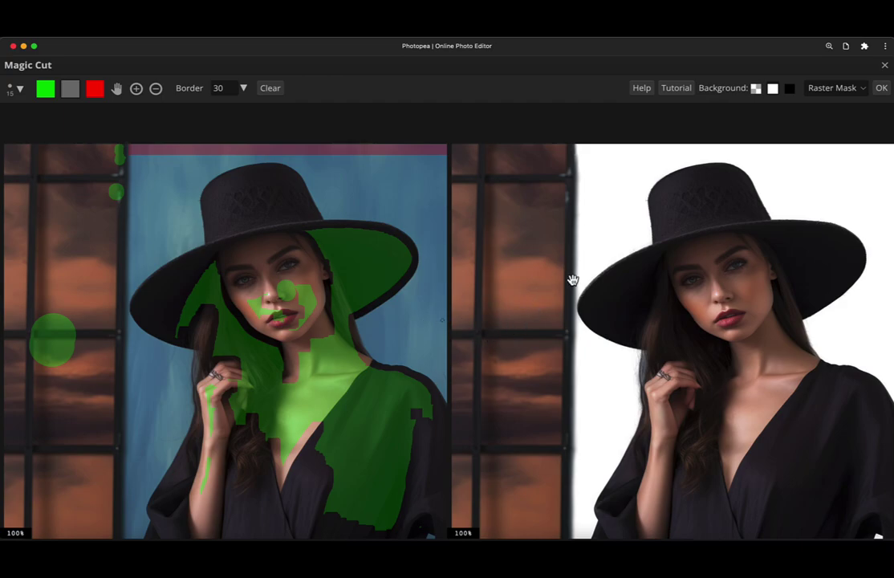
pyautogui.scroll(-5, 572, 280)
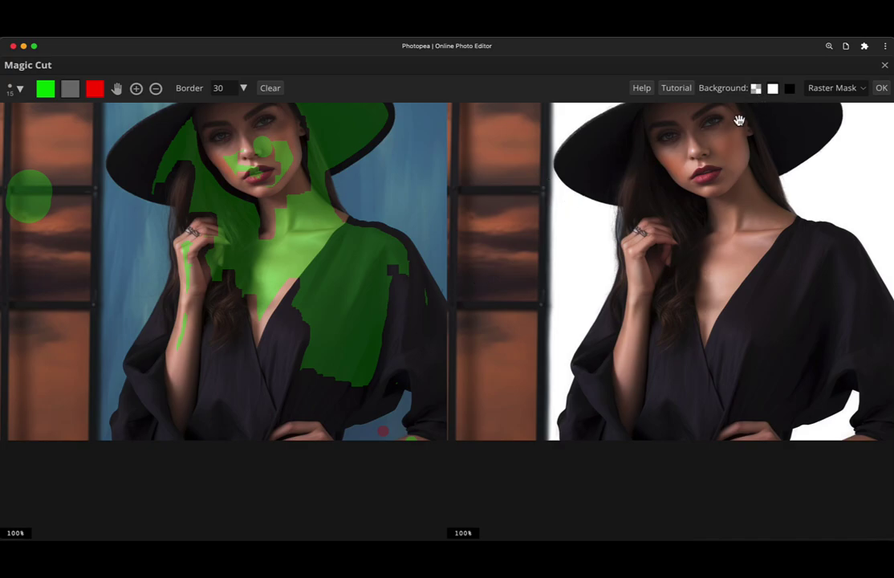
# - Preview the cut-out over transparency at 200%, panning across the arm and window edge
pyautogui.click(757, 89)
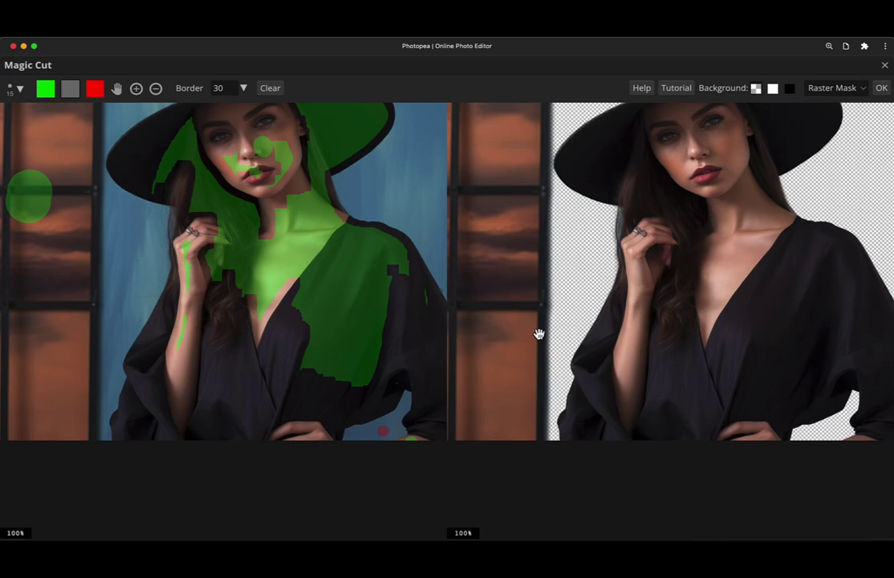
pyautogui.hotkey('ctrl', '+')
pyautogui.moveTo(549, 320); pyautogui.dragTo(710, 345)
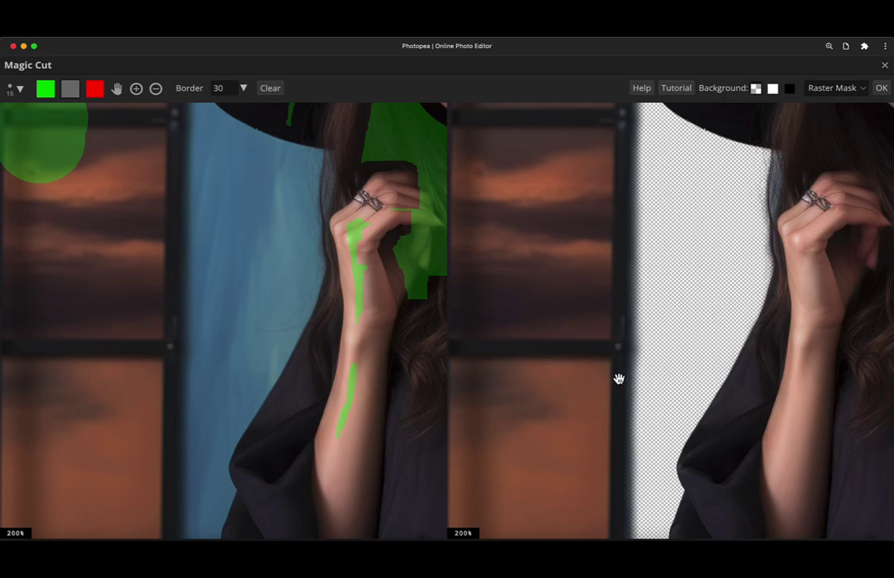
pyautogui.scroll(-3, 618, 378)
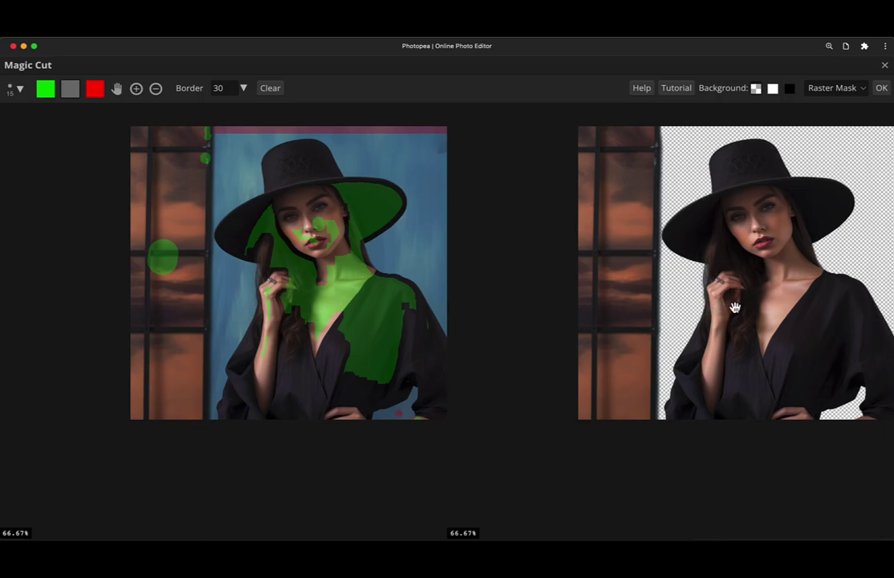
pyautogui.moveTo(735, 307); pyautogui.dragTo(629, 316)
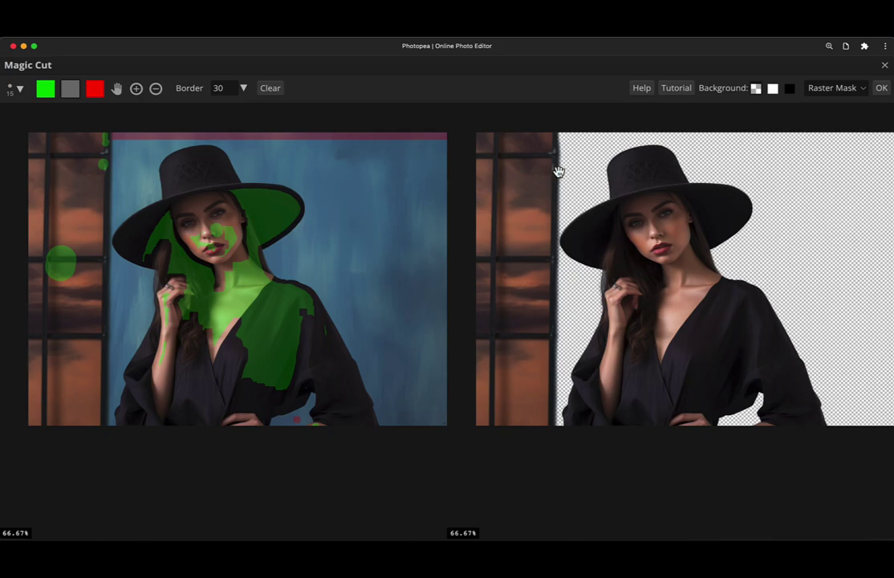
# - Output the Magic Cut as a Raster Mask and confirm with OK
pyautogui.click(861, 93)
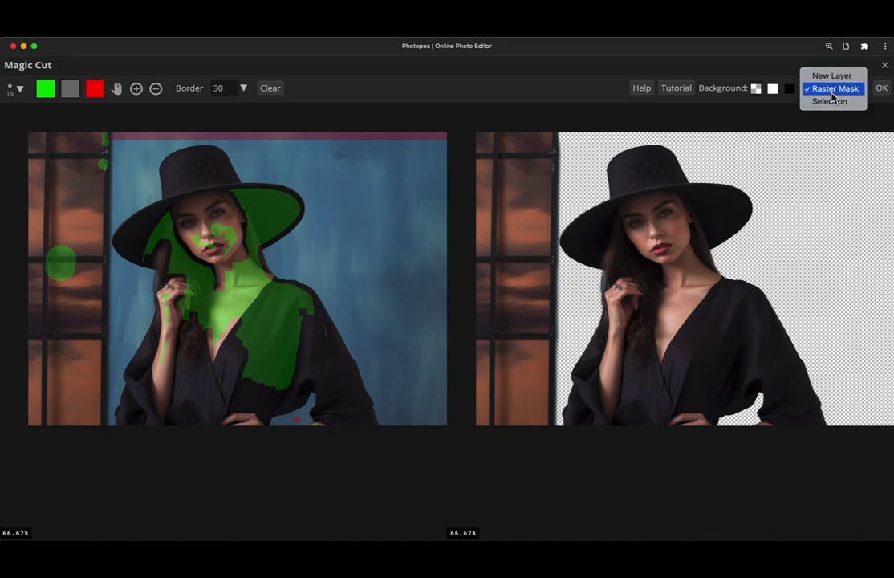
pyautogui.click(831, 93)
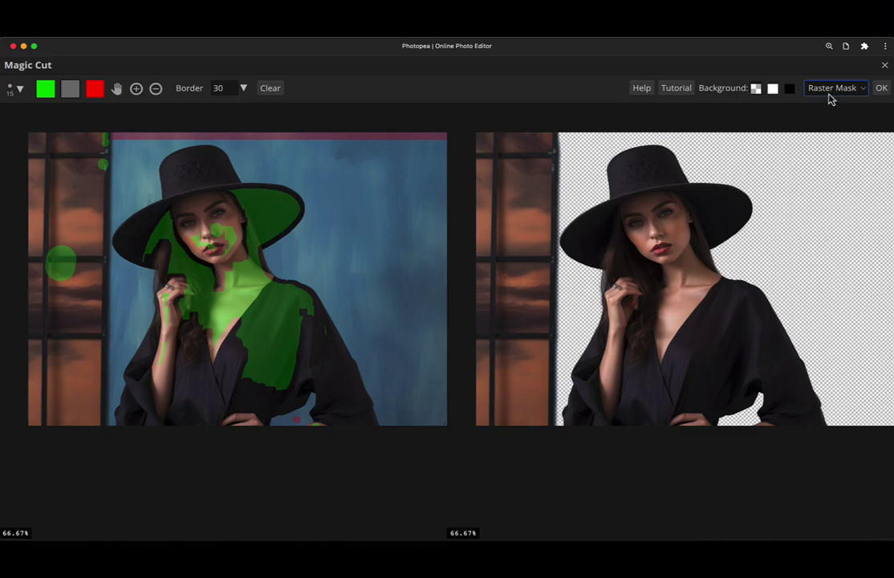
pyautogui.click(881, 90)
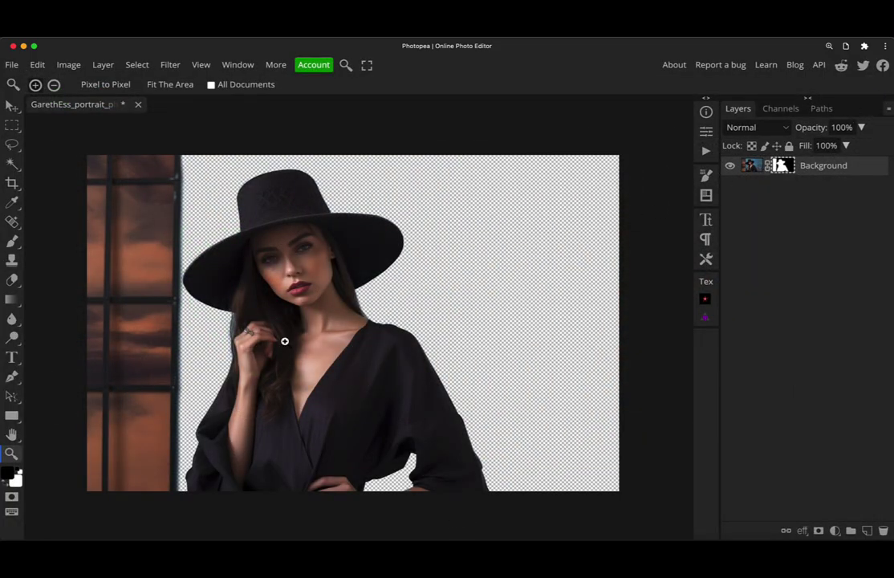
# - Briefly disable, then re-enable, the Background layer mask to compare the cut-out
pyautogui.scroll(5, 285, 341)
pyautogui.scroll(-6, 247, 345)
pyautogui.scroll(2, 289, 309)
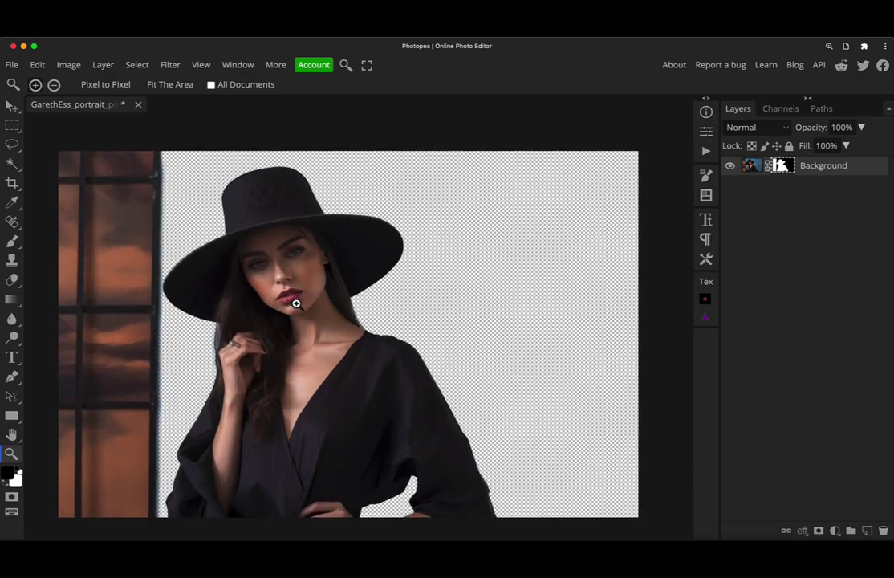
pyautogui.keyDown('shift'); pyautogui.click(783, 171); pyautogui.keyUp('shift')
pyautogui.keyDown('shift'); pyautogui.click(783, 173); pyautogui.keyUp('shift')
# - Add a #939393 grey Color Fill layer and move it below Background
pyautogui.click(833, 532)
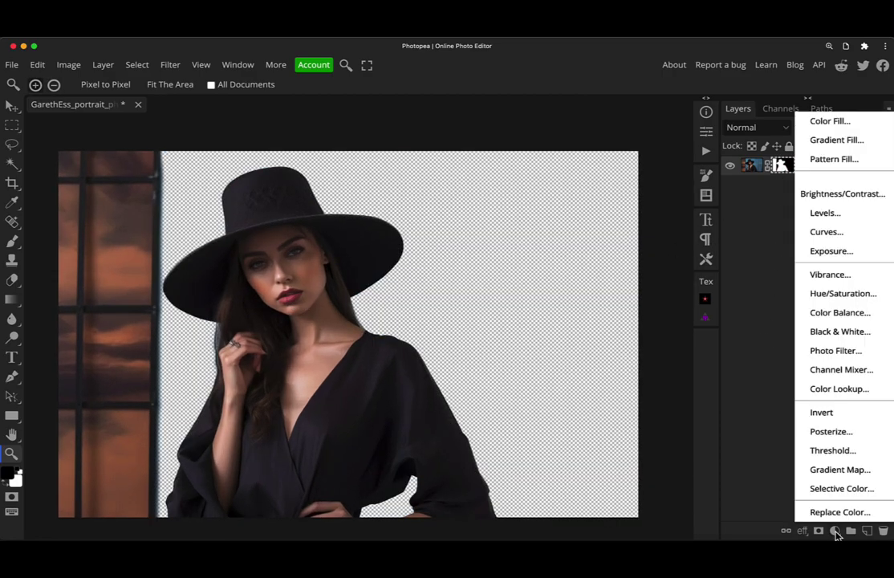
pyautogui.click(859, 130)
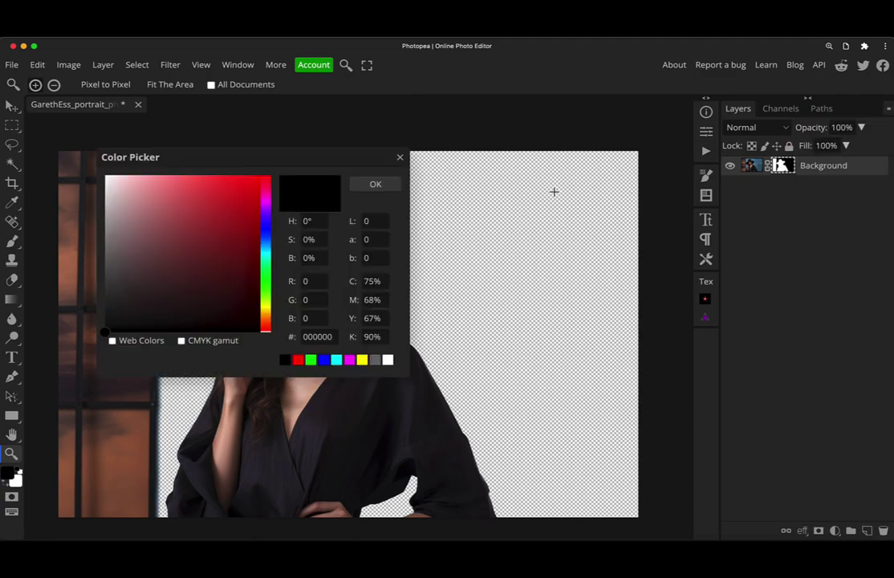
pyautogui.moveTo(149, 244); pyautogui.dragTo(103, 241)
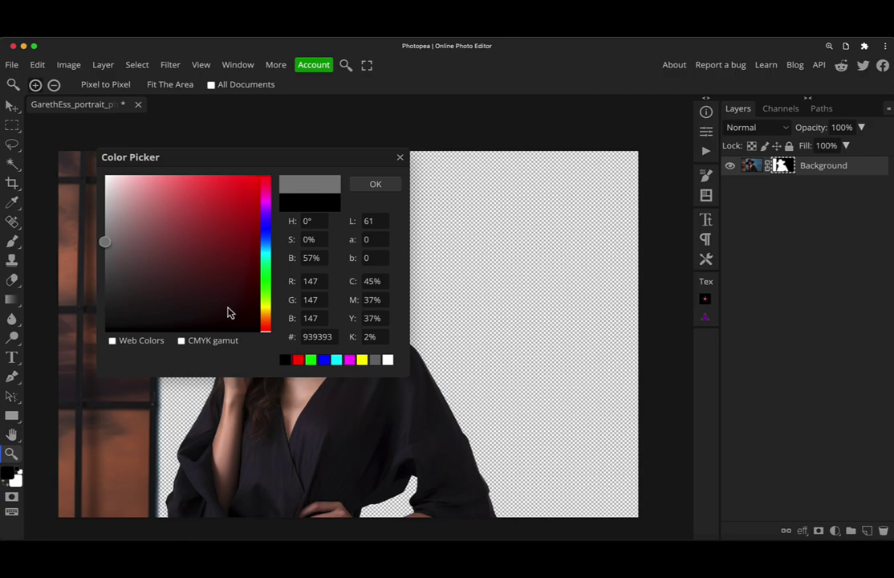
pyautogui.click(375, 186)
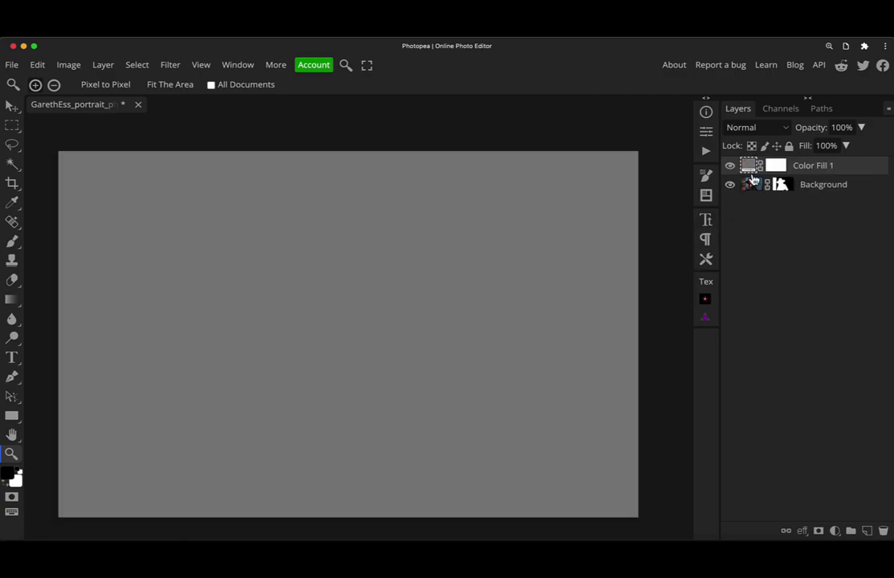
pyautogui.moveTo(753, 180); pyautogui.dragTo(754, 202)
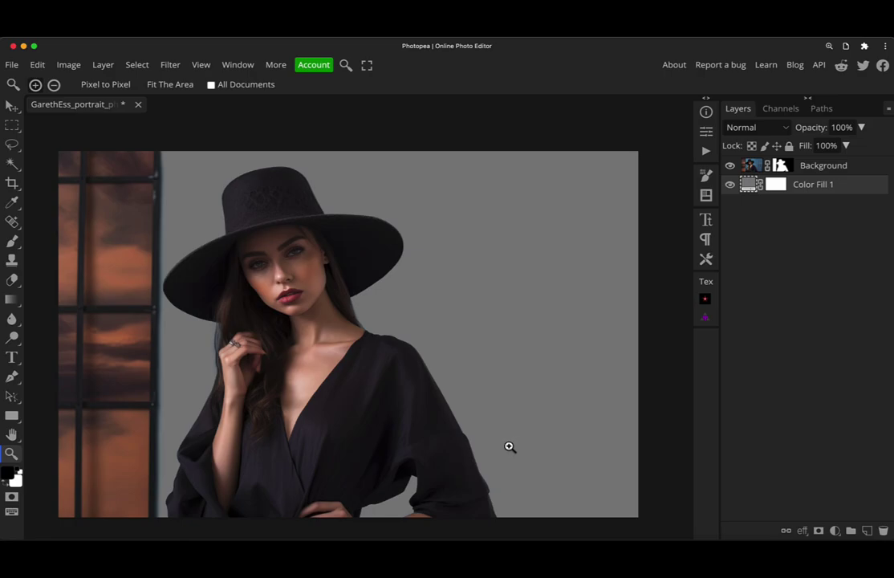
# - Hide Color Fill 1, target the Background mask, and zoom in on the face and hat brim
pyautogui.click(729, 184)
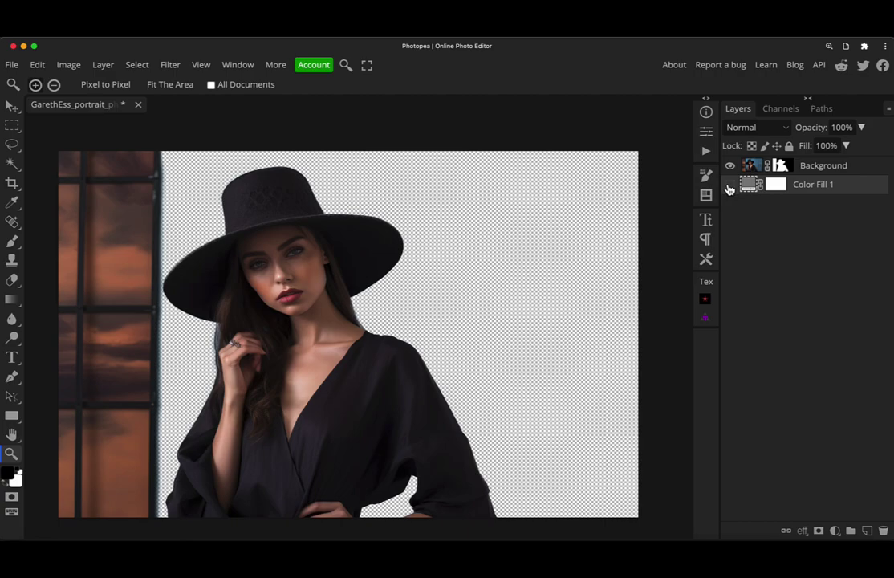
pyautogui.click(729, 184)
pyautogui.click(729, 185)
pyautogui.click(780, 166)
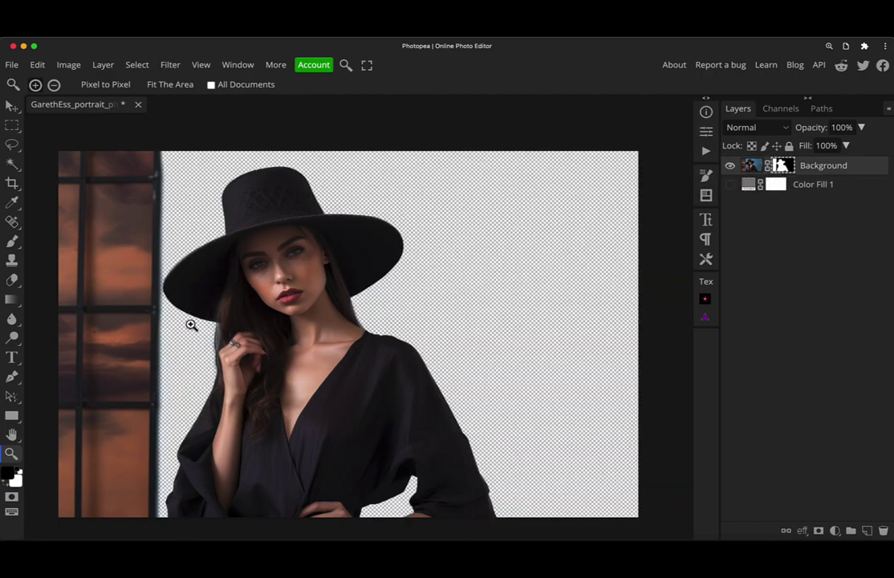
pyautogui.moveTo(207, 337); pyautogui.dragTo(228, 343)
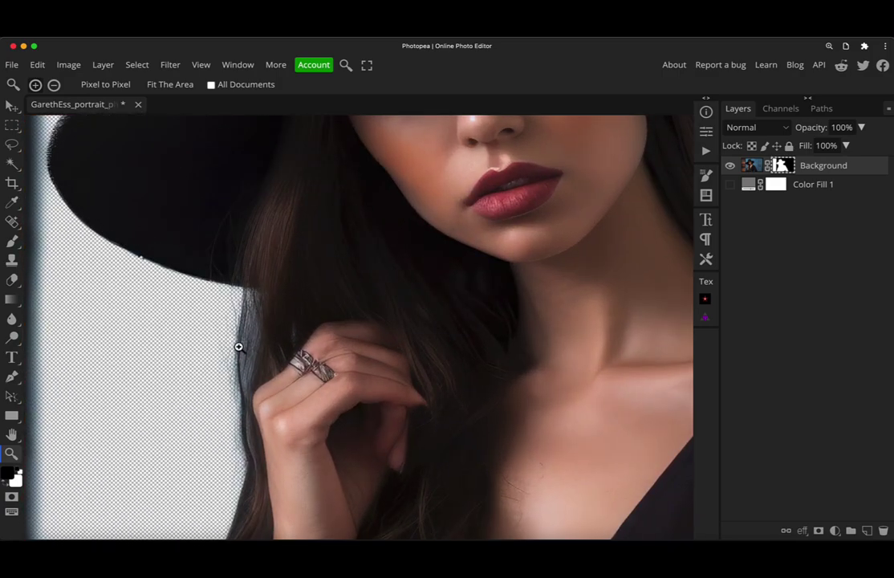
pyautogui.moveTo(200, 241); pyautogui.dragTo(292, 383)
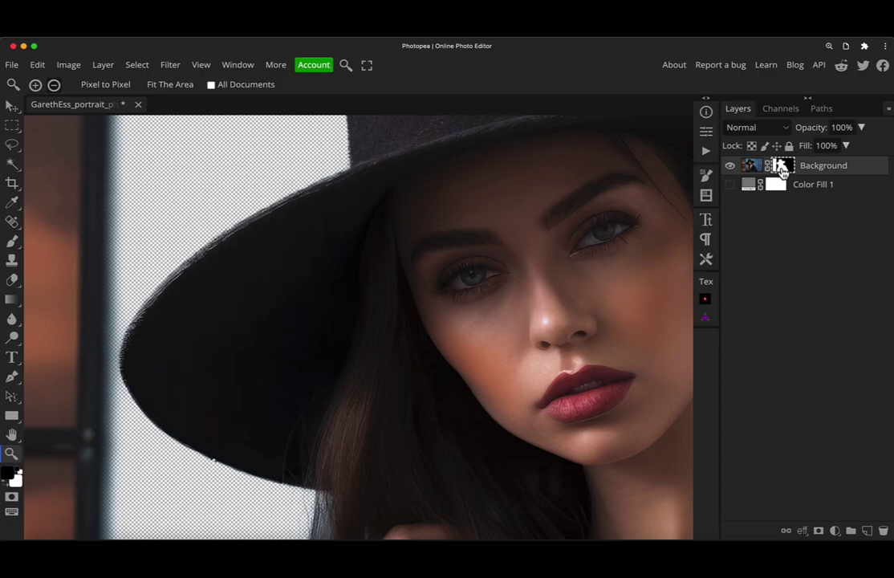
# - Display the Background mask alone and inspect its hat, shoulder, arm and finger edges
pyautogui.keyDown('alt'); pyautogui.click(783, 169); pyautogui.keyUp('alt')
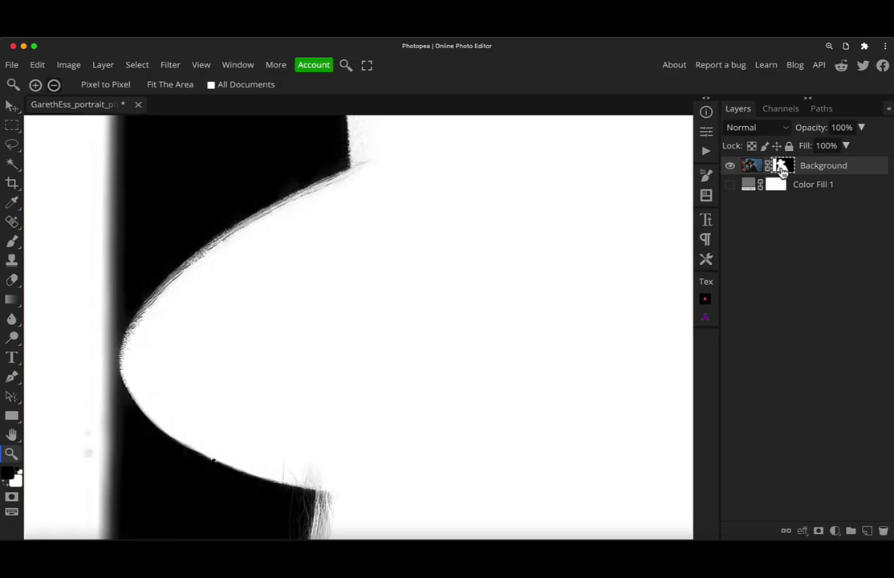
pyautogui.keyDown('alt'); pyautogui.click(440, 210); pyautogui.keyUp('alt')
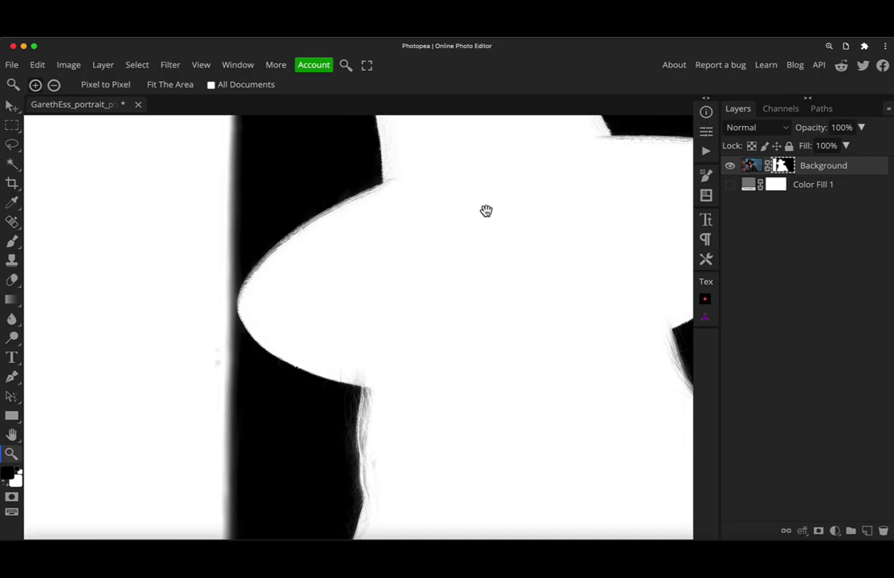
pyautogui.moveTo(488, 210); pyautogui.dragTo(258, 227)
pyautogui.moveTo(338, 350); pyautogui.dragTo(320, 210)
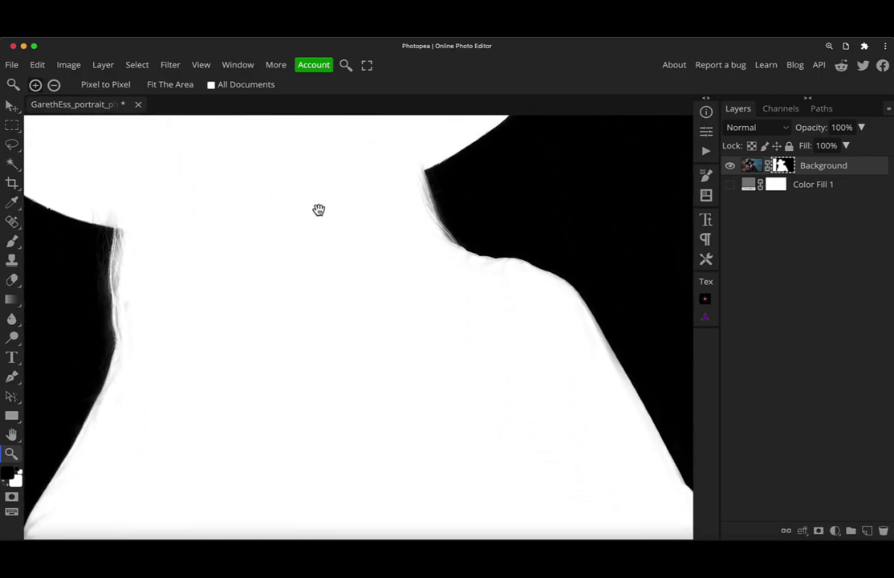
pyautogui.moveTo(529, 321); pyautogui.dragTo(381, 246)
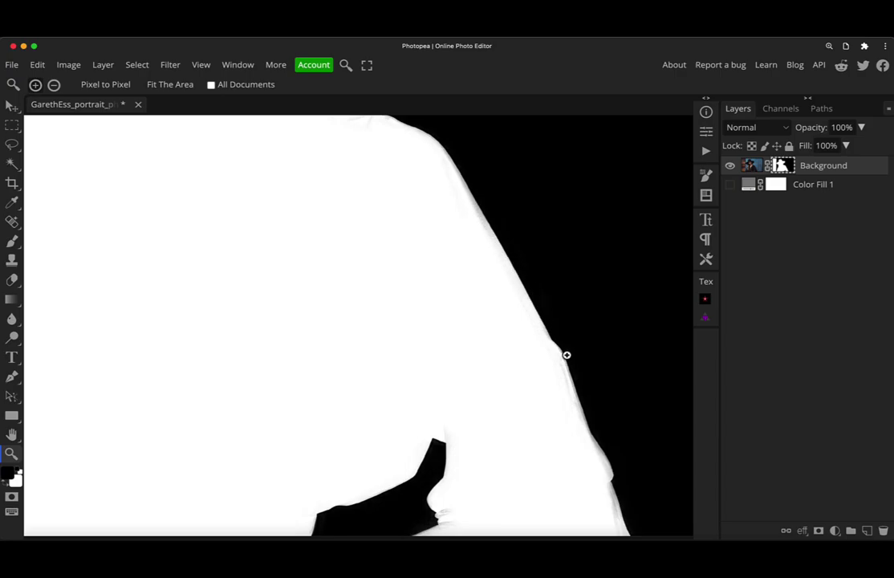
pyautogui.moveTo(573, 393); pyautogui.dragTo(482, 192)
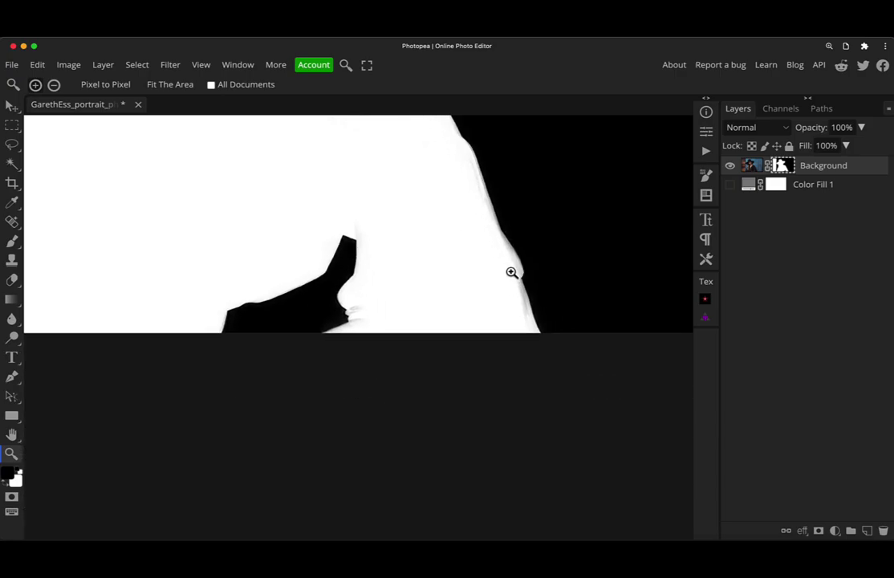
pyautogui.click(378, 311)
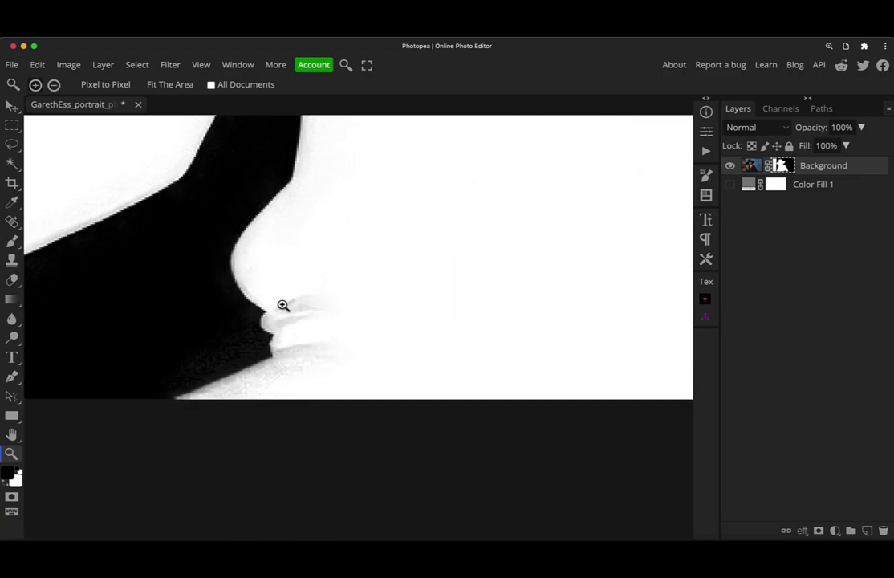
pyautogui.moveTo(297, 350); pyautogui.dragTo(356, 349)
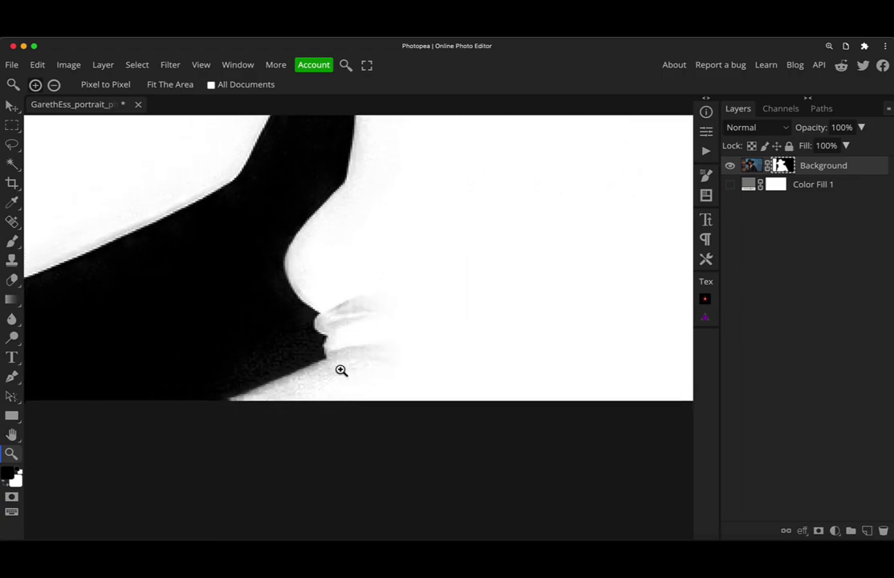
pyautogui.keyDown('alt'); pyautogui.click(451, 286); pyautogui.keyUp('alt')
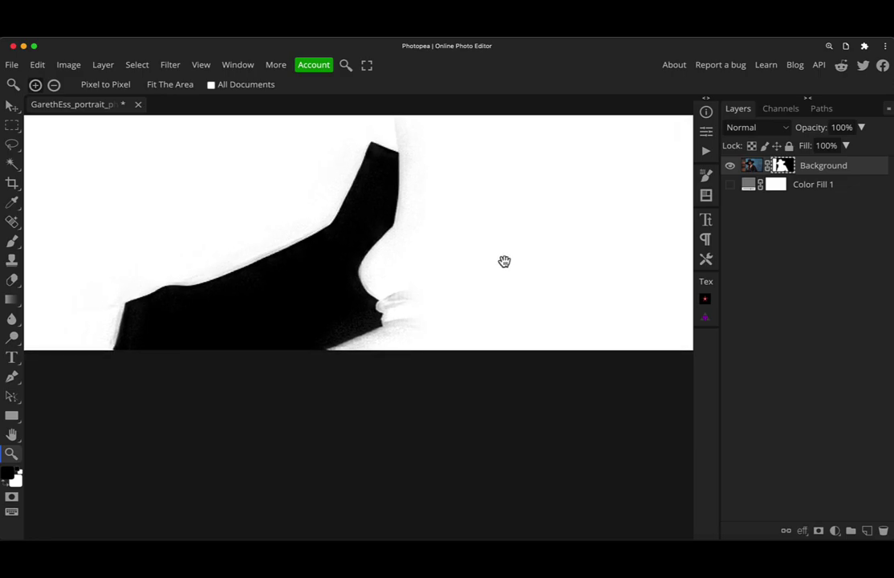
pyautogui.moveTo(531, 236); pyautogui.dragTo(339, 365)
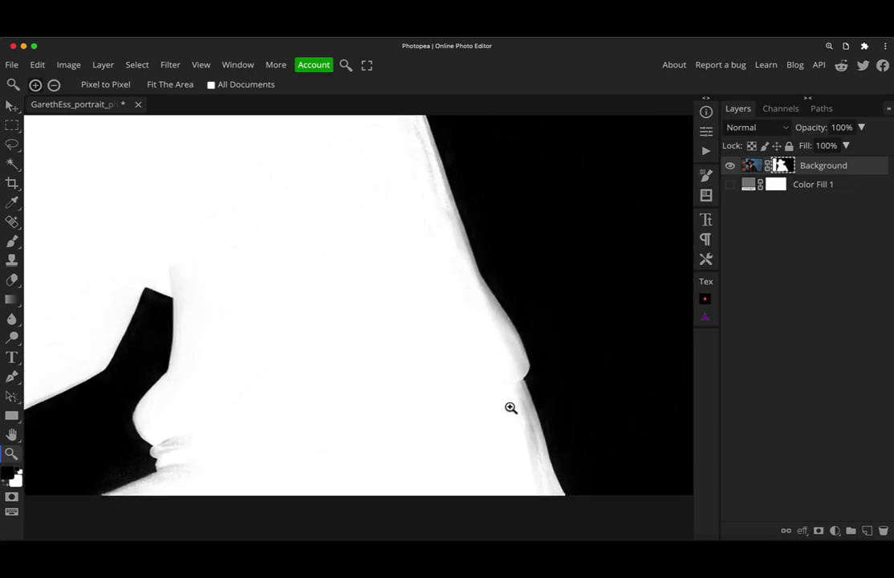
# - Follow the mask edge up the arm, across shoulder and hair, ending centred on the hat brim
pyautogui.hscroll(3, 437, 360)
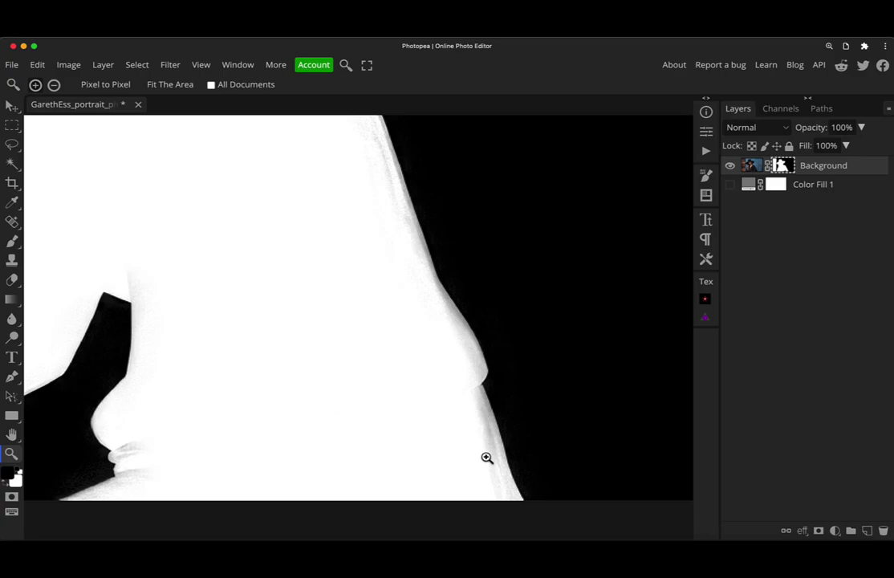
pyautogui.moveTo(403, 277); pyautogui.dragTo(453, 392)
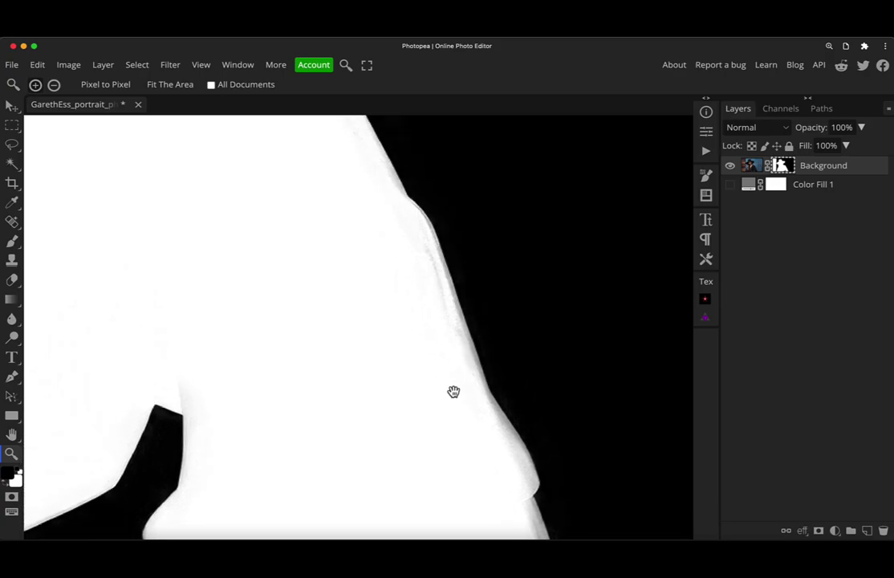
pyautogui.moveTo(361, 265); pyautogui.dragTo(446, 413)
pyautogui.moveTo(340, 225); pyautogui.dragTo(397, 353)
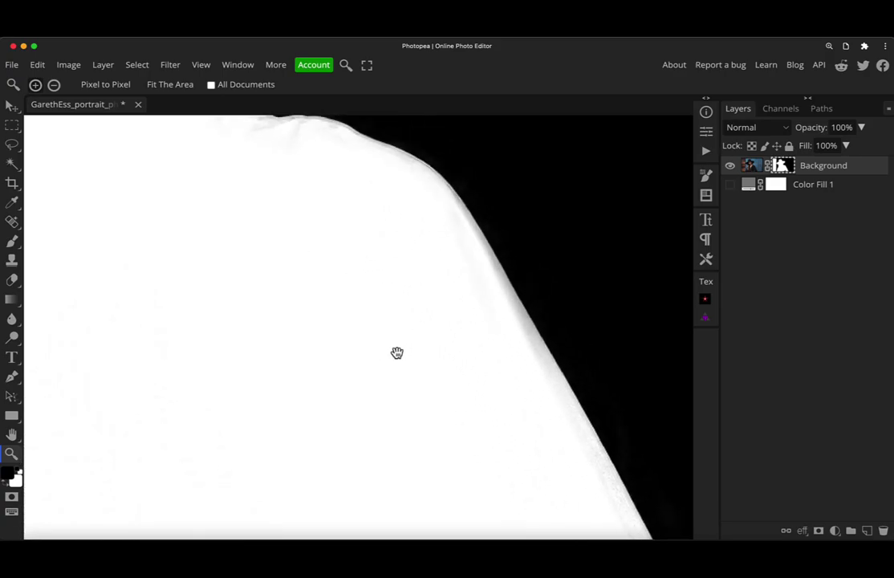
pyautogui.moveTo(345, 205); pyautogui.dragTo(515, 353)
pyautogui.moveTo(410, 273); pyautogui.dragTo(446, 327)
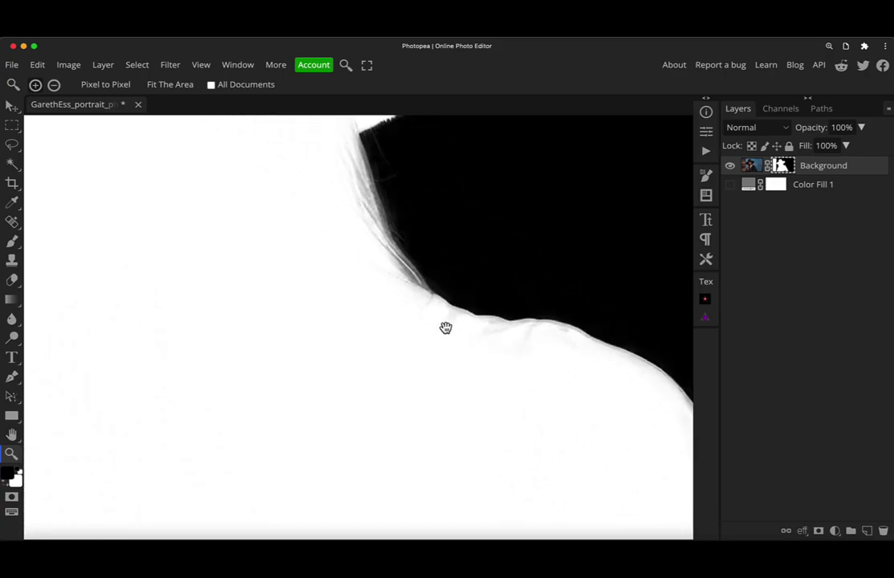
pyautogui.moveTo(352, 265); pyautogui.dragTo(554, 305)
pyautogui.moveTo(242, 343); pyautogui.dragTo(313, 417)
pyautogui.moveTo(376, 297); pyautogui.dragTo(414, 337)
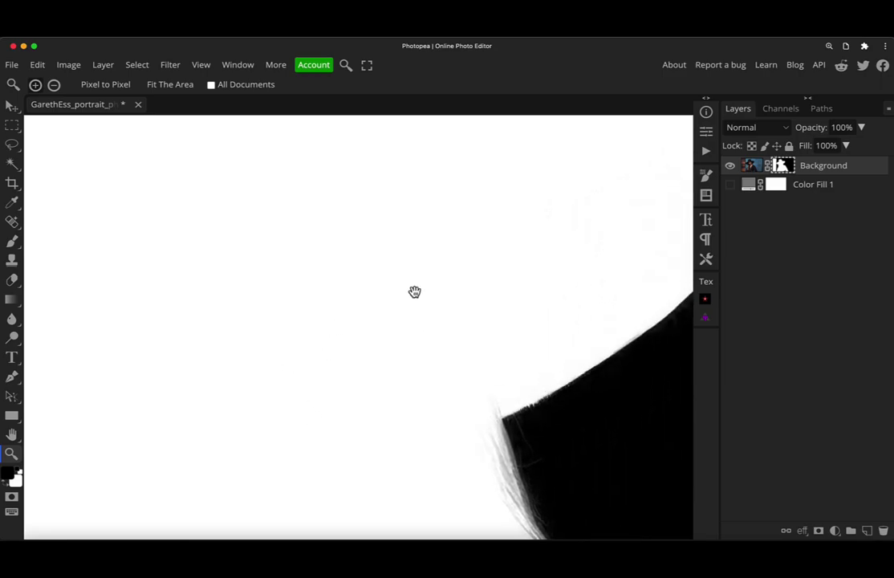
pyautogui.moveTo(414, 292); pyautogui.dragTo(365, 411)
pyautogui.moveTo(247, 320); pyautogui.dragTo(489, 358)
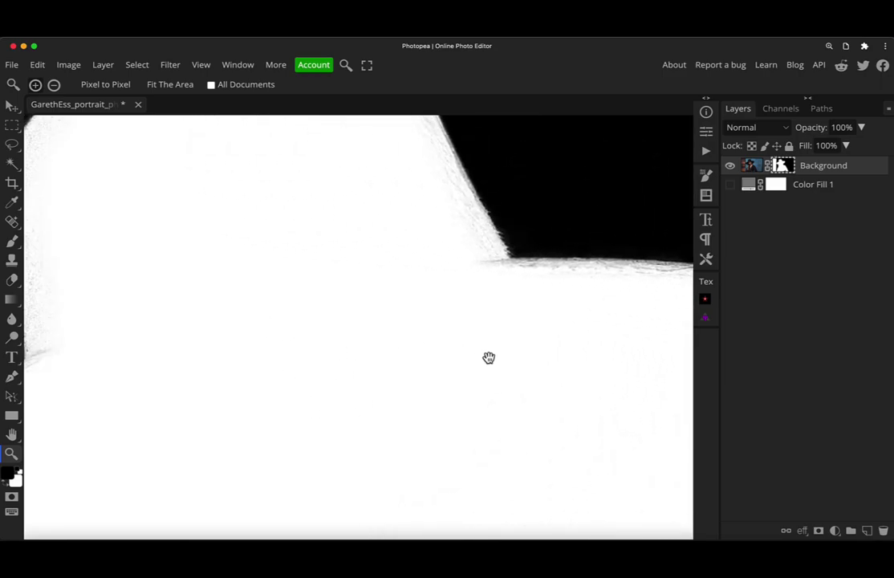
pyautogui.moveTo(541, 302); pyautogui.dragTo(294, 337)
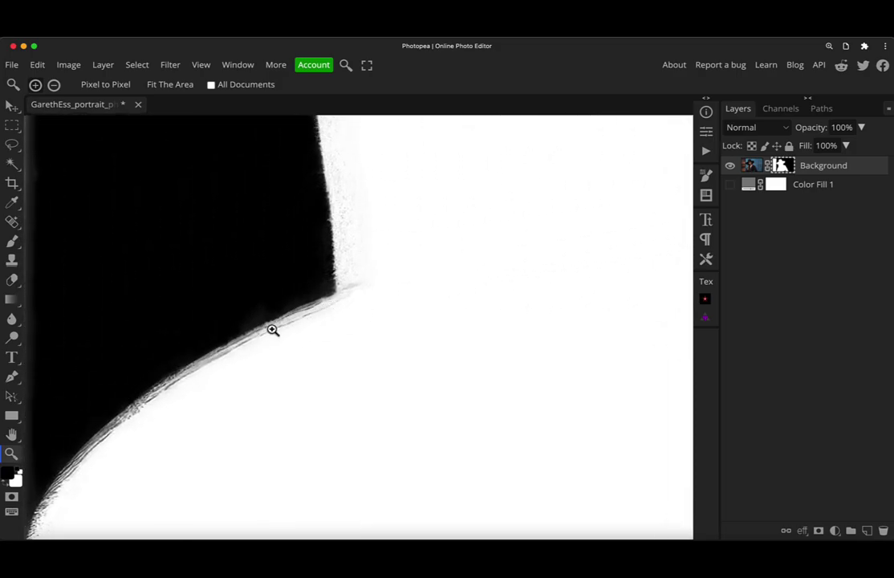
pyautogui.moveTo(201, 409); pyautogui.dragTo(284, 368)
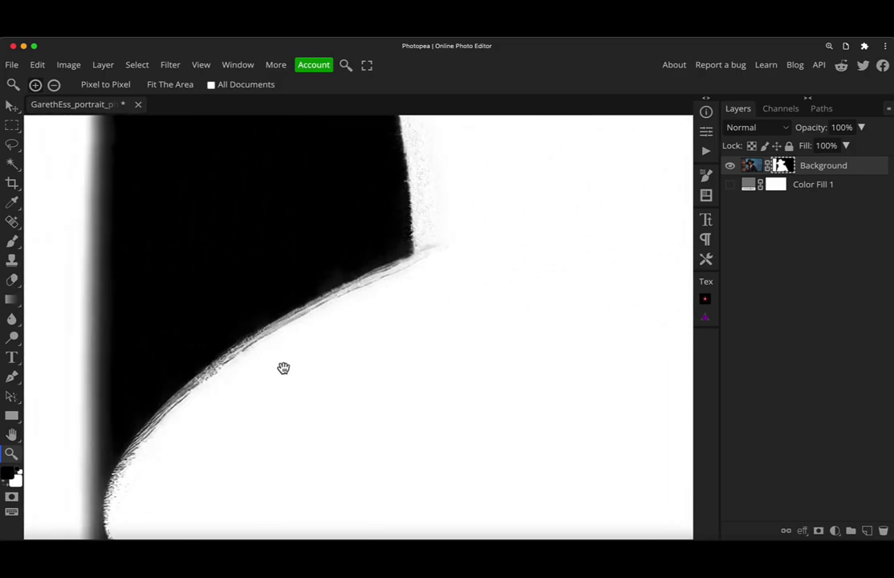
# - Dodge the grey fringe along the hat edge to white with Range set to Highlights
pyautogui.rightClick(15, 340)
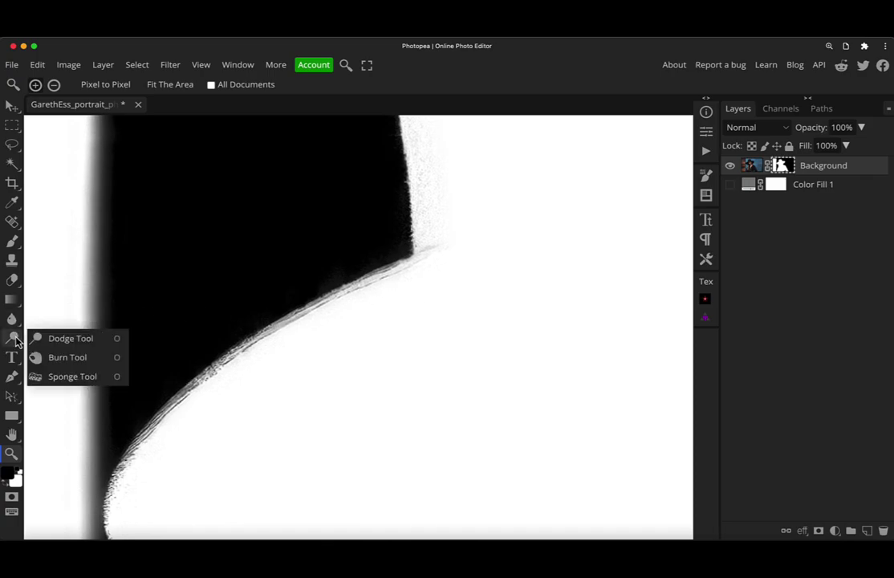
pyautogui.click(64, 341)
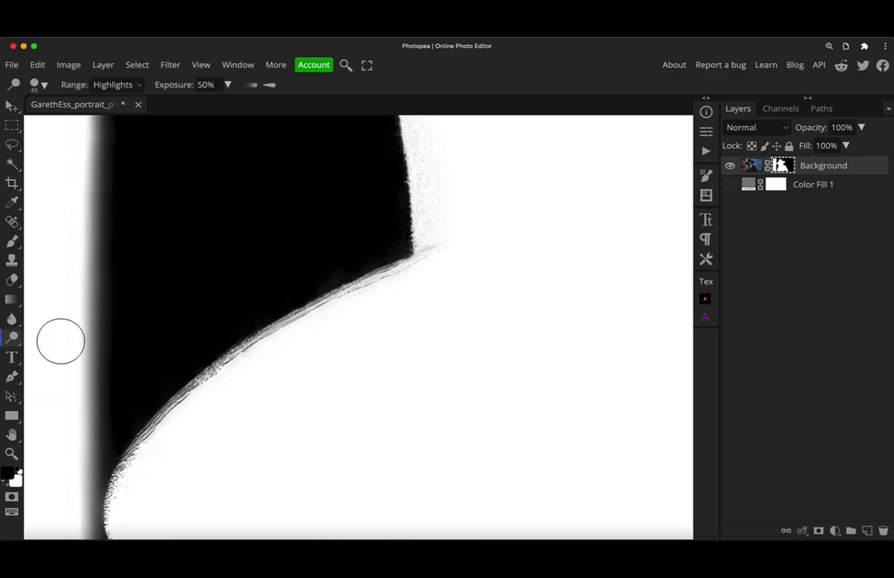
pyautogui.click(103, 85)
pyautogui.click(112, 86)
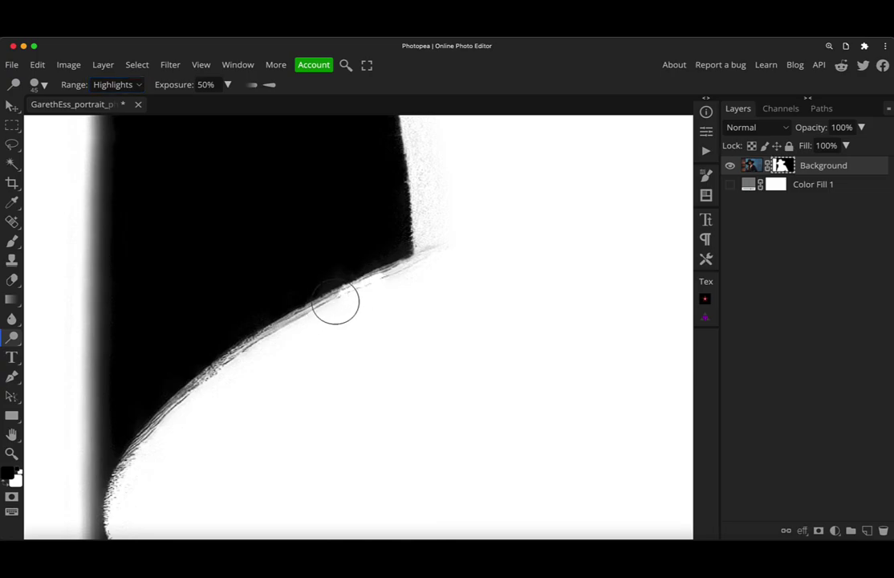
pyautogui.moveTo(337, 298)
pyautogui.mouseDown()
pyautogui.moveTo(427, 257)
pyautogui.moveTo(410, 278)
pyautogui.moveTo(327, 303)
pyautogui.moveTo(337, 308)
pyautogui.moveTo(245, 349)
pyautogui.moveTo(213, 371)
pyautogui.moveTo(158, 433)
pyautogui.moveTo(193, 378)
pyautogui.moveTo(259, 326)
pyautogui.moveTo(253, 338)
pyautogui.moveTo(270, 343)
pyautogui.moveTo(183, 427)
pyautogui.moveTo(149, 444)
pyautogui.moveTo(127, 482)
pyautogui.mouseUp()
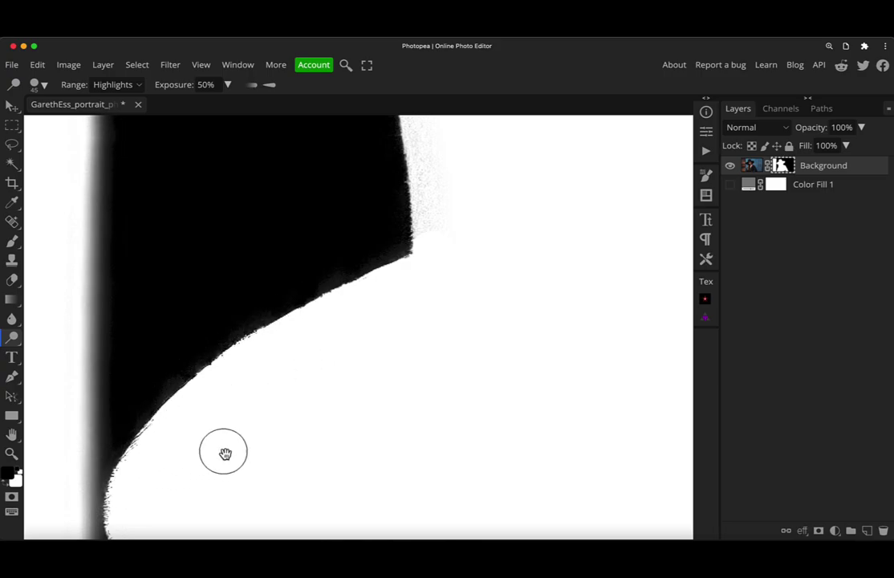
pyautogui.moveTo(223, 453)
pyautogui.mouseDown()
pyautogui.moveTo(228, 301)
pyautogui.moveTo(247, 329)
pyautogui.mouseUp()
# - Set the brush hardness to 0% and zoom in on the mask's shoulder edge
pyautogui.rightClick(302, 368)
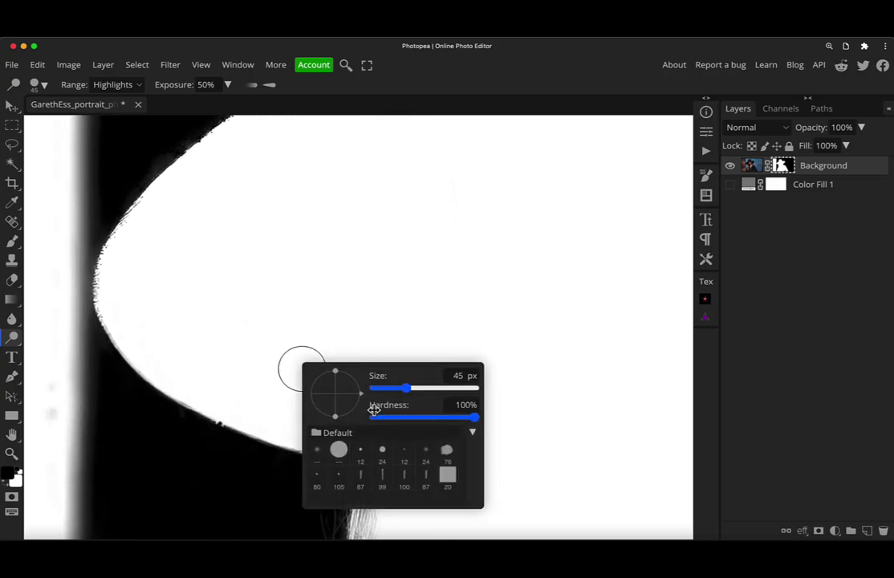
pyautogui.moveTo(389, 416); pyautogui.dragTo(320, 415)
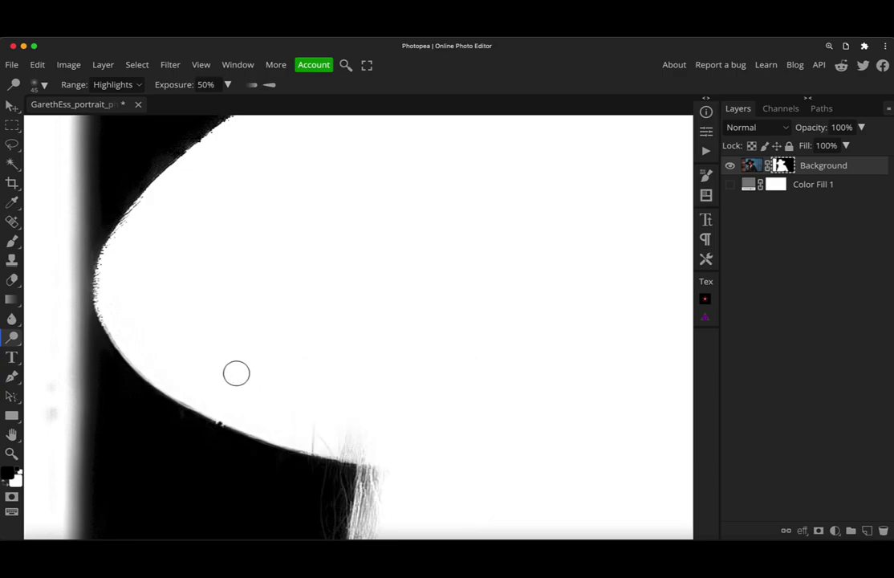
pyautogui.hotkey('ctrl', '0')
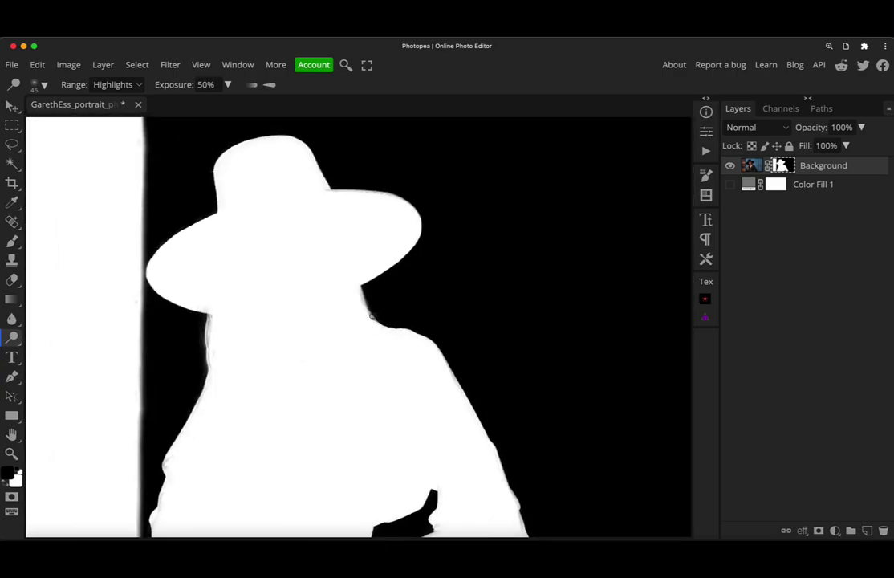
pyautogui.press('z')
pyautogui.moveTo(431, 357); pyautogui.dragTo(407, 328)
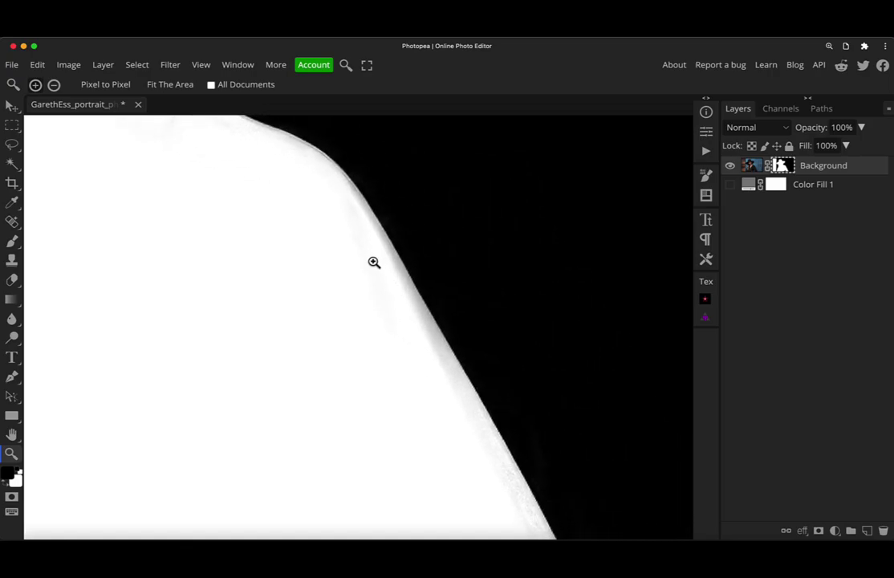
# - Dodge the grey fringe to white along the shoulder edge and at the chin
pyautogui.click(12, 337)
pyautogui.moveTo(341, 240)
pyautogui.mouseDown()
pyautogui.moveTo(364, 222)
pyautogui.moveTo(423, 348)
pyautogui.moveTo(405, 305)
pyautogui.moveTo(505, 471)
pyautogui.moveTo(346, 171)
pyautogui.mouseUp()
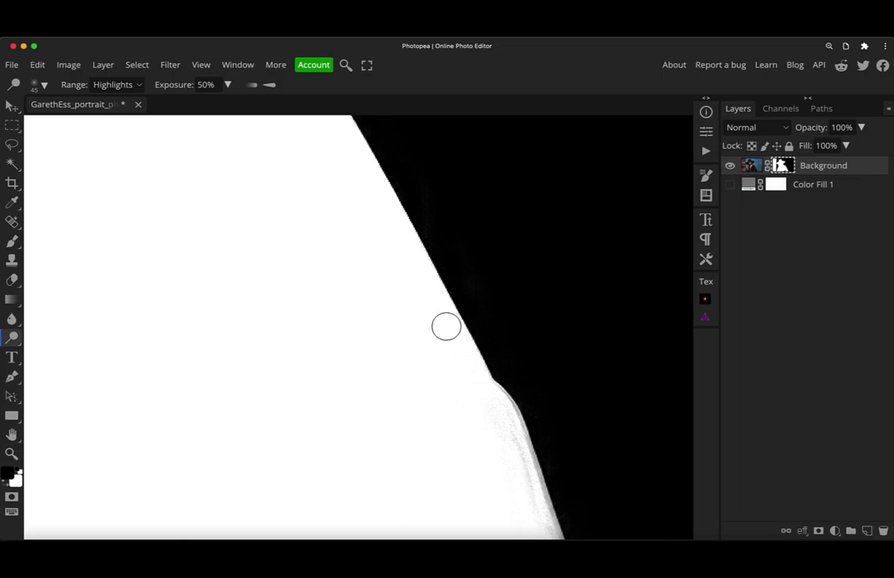
pyautogui.moveTo(466, 436); pyautogui.dragTo(347, 221)
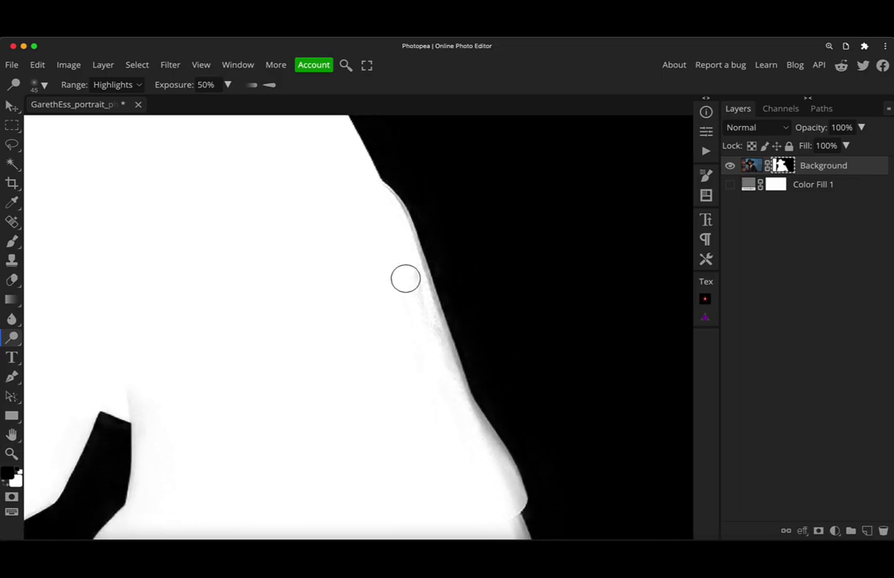
pyautogui.moveTo(423, 315)
pyautogui.mouseDown()
pyautogui.moveTo(390, 223)
pyautogui.moveTo(498, 468)
pyautogui.mouseUp()
pyautogui.moveTo(463, 430); pyautogui.dragTo(425, 226)
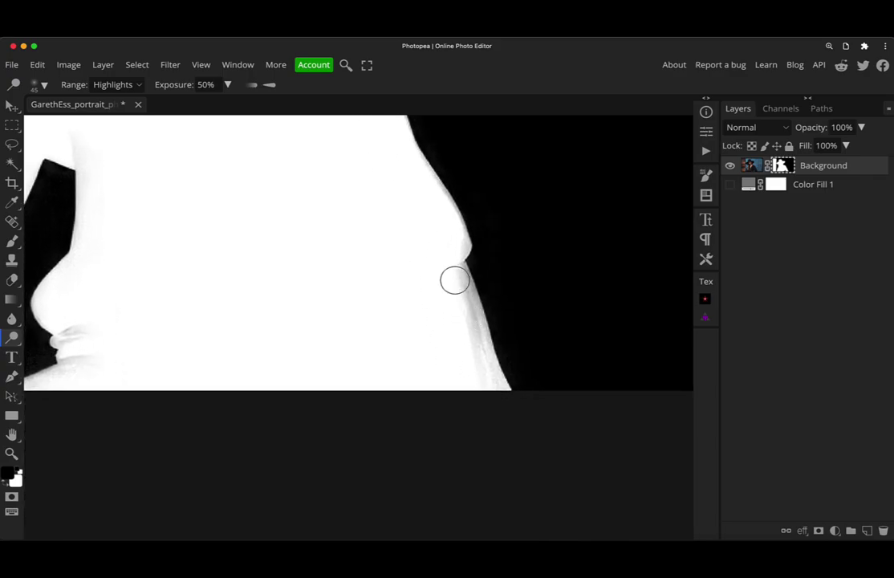
pyautogui.moveTo(467, 331)
pyautogui.mouseDown()
pyautogui.moveTo(486, 371)
pyautogui.moveTo(461, 270)
pyautogui.mouseUp()
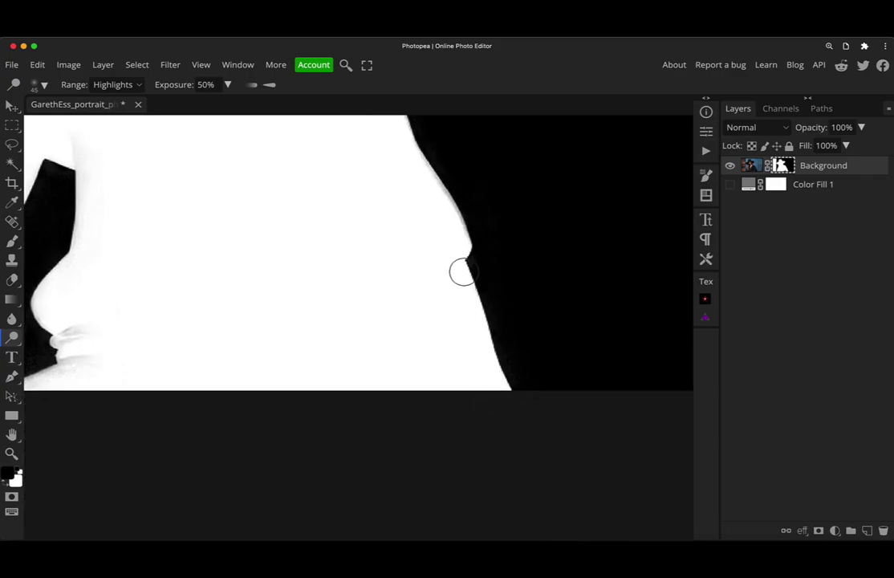
pyautogui.moveTo(145, 326)
pyautogui.mouseDown()
pyautogui.moveTo(77, 343)
pyautogui.moveTo(73, 357)
pyautogui.moveTo(67, 350)
pyautogui.moveTo(287, 318)
pyautogui.moveTo(260, 348)
pyautogui.moveTo(305, 316)
pyautogui.mouseUp()
# - Brighten the chin, shoulder and hair-strand edges of the mask
pyautogui.scroll(5, 313, 251)
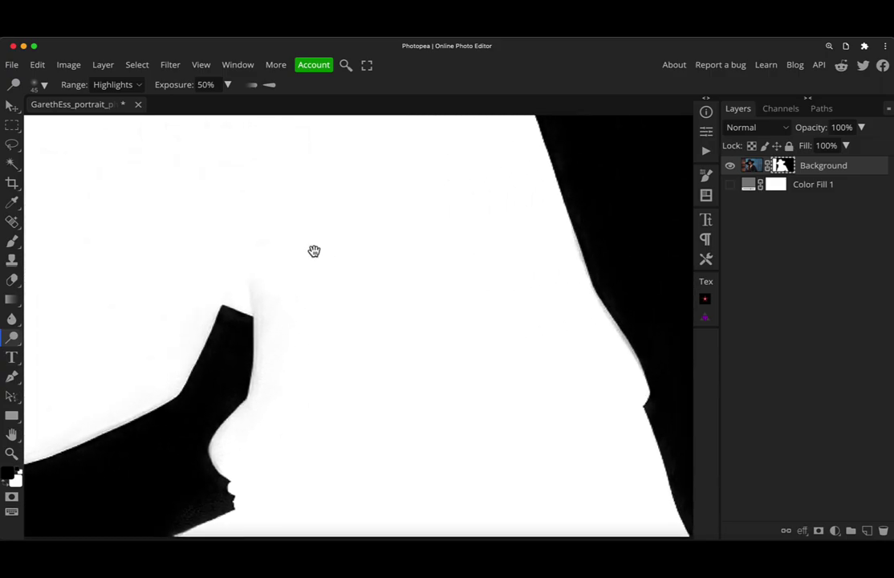
pyautogui.scroll(8, 294, 238)
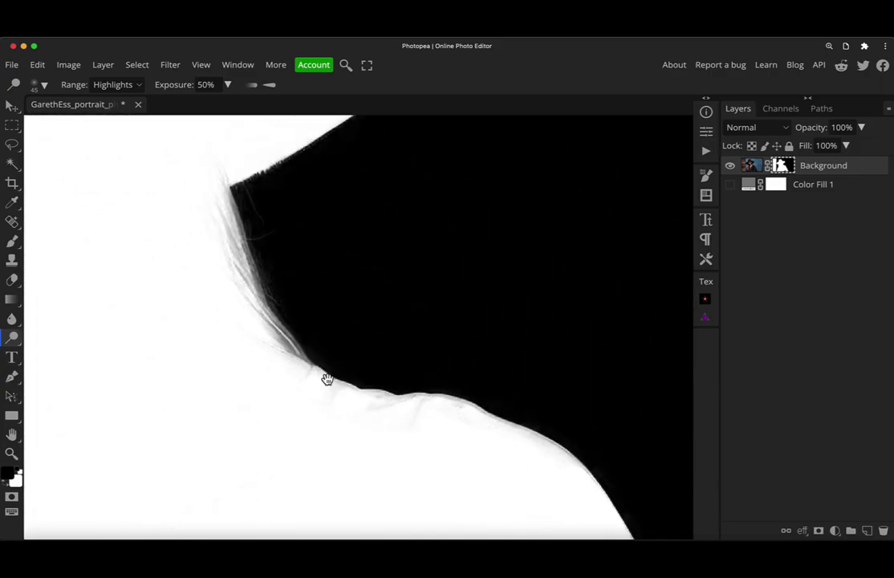
pyautogui.moveTo(269, 360); pyautogui.dragTo(387, 415)
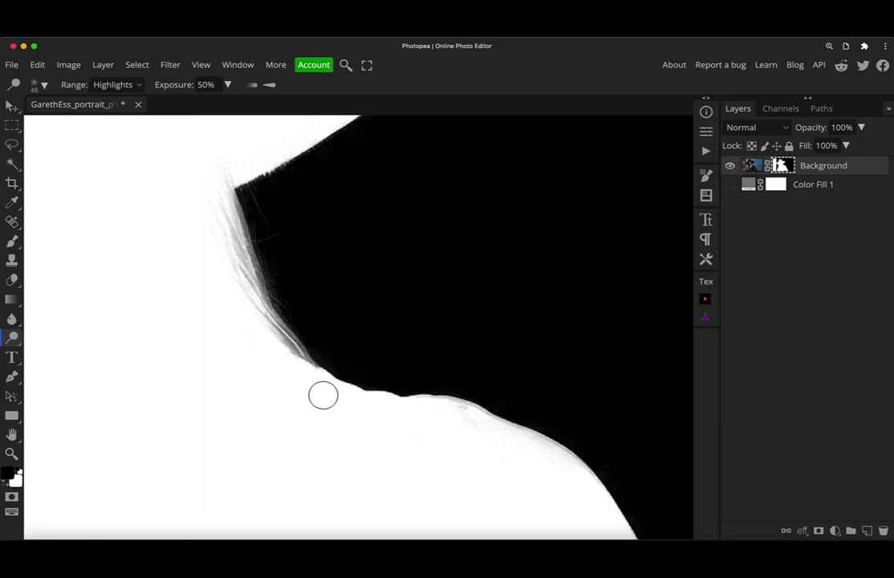
pyautogui.scroll(3, 323, 396)
pyautogui.scroll(5, 309, 390)
pyautogui.scroll(-4, 283, 375)
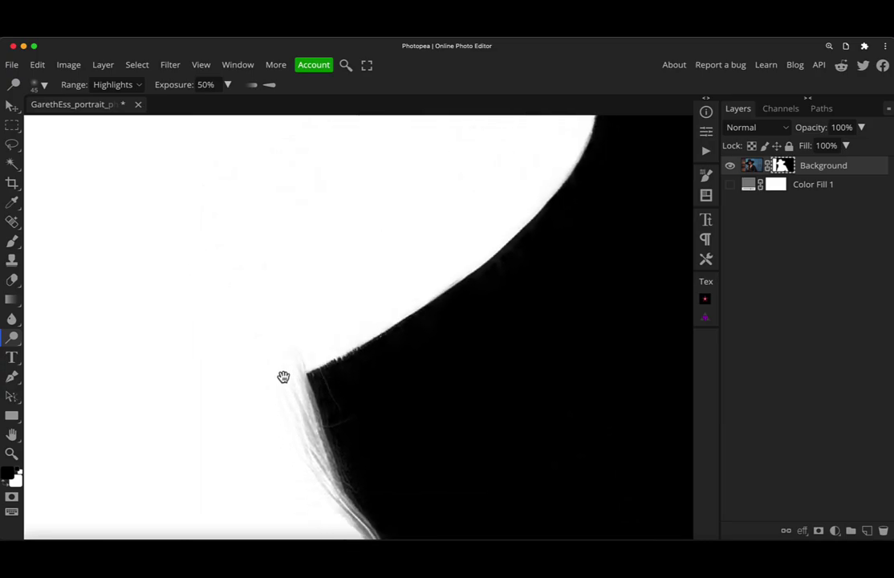
pyautogui.moveTo(251, 254)
pyautogui.mouseDown()
pyautogui.moveTo(278, 317)
pyautogui.moveTo(290, 382)
pyautogui.mouseUp()
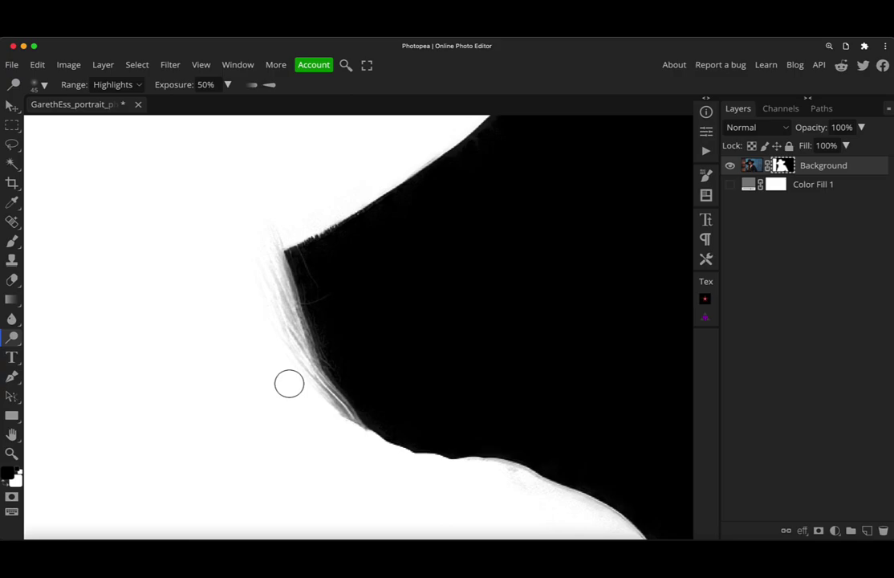
pyautogui.scroll(10, 269, 321)
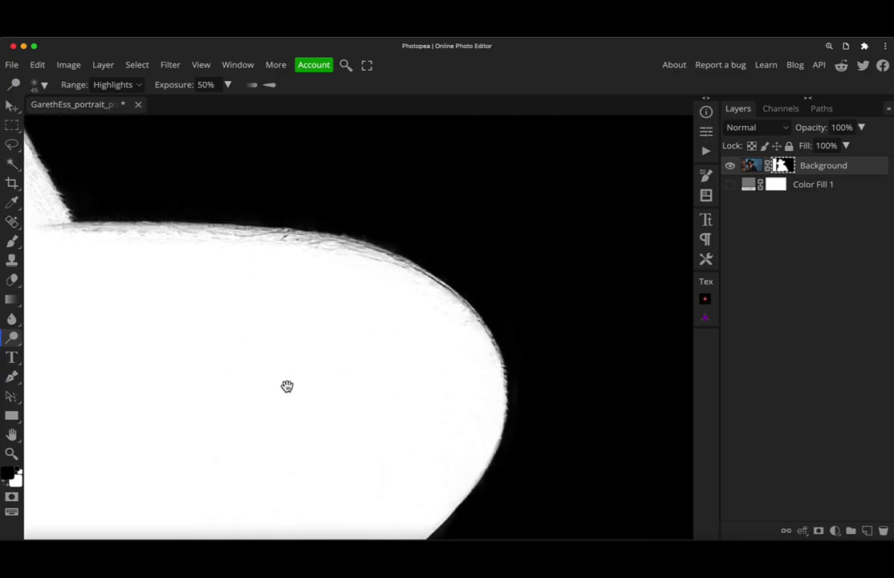
# - Whiten the hair's top, left and top-curve edges, then return to viewing the photo
pyautogui.moveTo(479, 295)
pyautogui.mouseDown()
pyautogui.moveTo(326, 253)
pyautogui.moveTo(403, 272)
pyautogui.moveTo(371, 260)
pyautogui.moveTo(130, 231)
pyautogui.mouseUp()
pyautogui.scroll(5, 254, 263)
pyautogui.hscroll(-8, 254, 264)
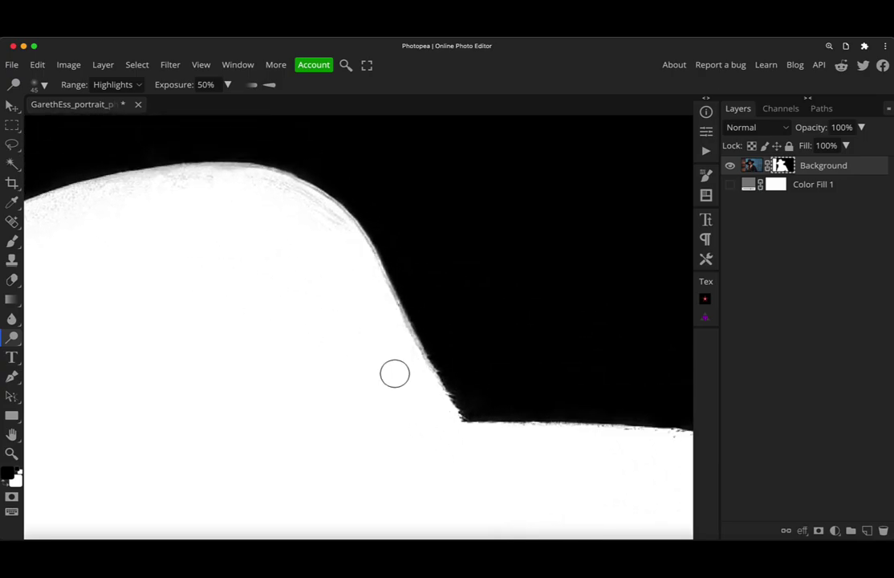
pyautogui.moveTo(289, 201)
pyautogui.mouseDown()
pyautogui.moveTo(200, 178)
pyautogui.moveTo(118, 185)
pyautogui.mouseUp()
pyautogui.hscroll(-10, 286, 252)
pyautogui.scroll(-2, 286, 251)
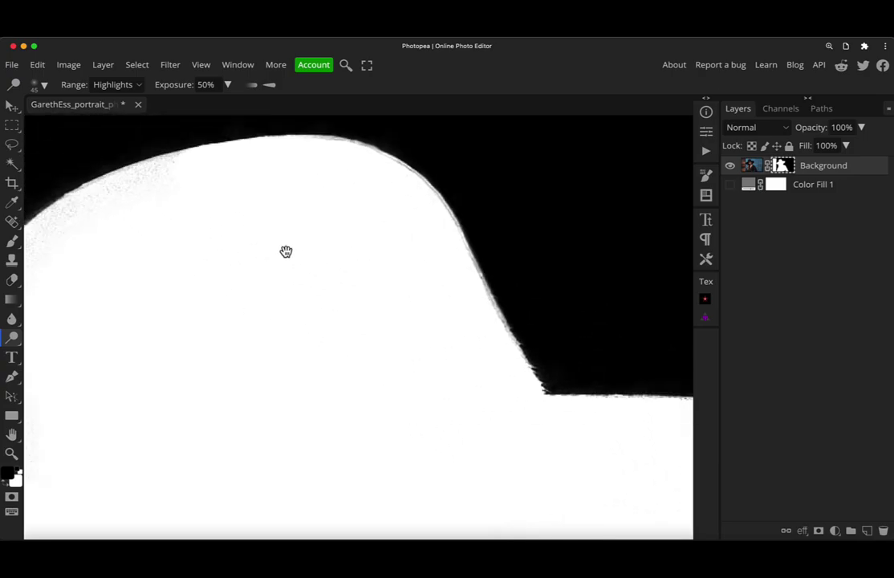
pyautogui.moveTo(335, 184)
pyautogui.mouseDown()
pyautogui.moveTo(270, 275)
pyautogui.moveTo(271, 242)
pyautogui.moveTo(291, 433)
pyautogui.moveTo(314, 250)
pyautogui.mouseUp()
pyautogui.scroll(3, 395, 189)
pyautogui.hscroll(2, 395, 190)
pyautogui.moveTo(361, 267)
pyautogui.mouseDown()
pyautogui.moveTo(423, 225)
pyautogui.moveTo(380, 217)
pyautogui.moveTo(587, 208)
pyautogui.mouseUp()
pyautogui.keyDown('alt'); pyautogui.click(781, 175); pyautogui.keyUp('alt')
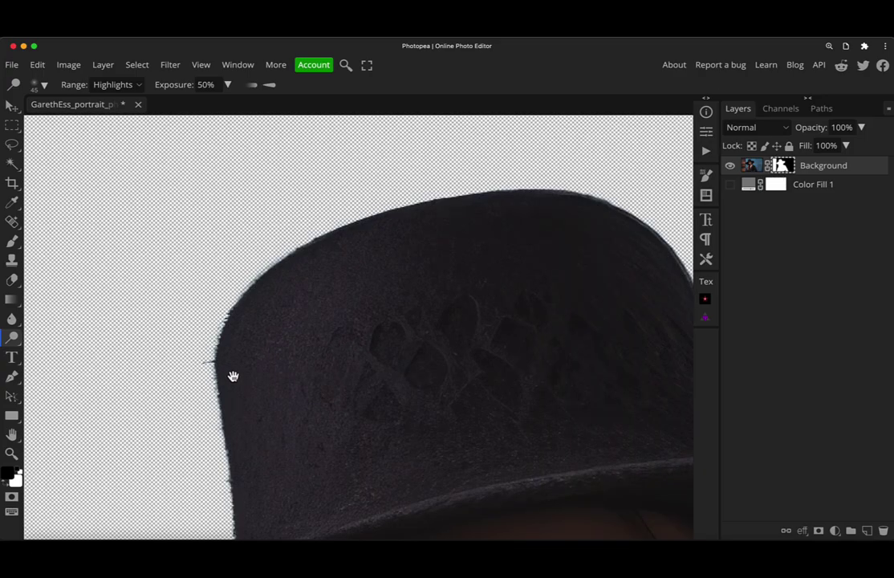
# - Show the grey Color Fill 1 behind the cut-out and briefly compare the mask with the photo
pyautogui.moveTo(238, 434); pyautogui.dragTo(265, 343)
pyautogui.moveTo(265, 405)
pyautogui.mouseDown()
pyautogui.moveTo(403, 192)
pyautogui.moveTo(235, 155)
pyautogui.moveTo(253, 281)
pyautogui.moveTo(239, 278)
pyautogui.moveTo(242, 287)
pyautogui.mouseUp()
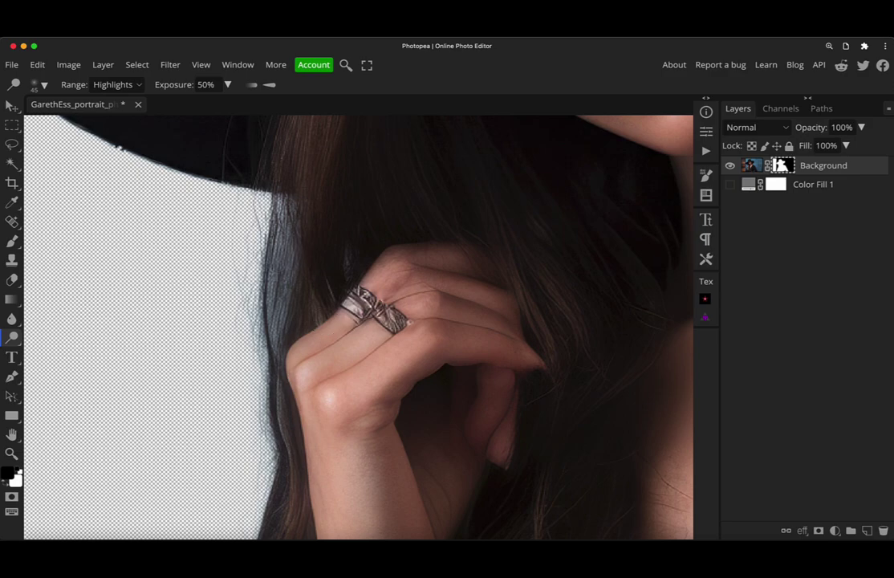
pyautogui.click(729, 185)
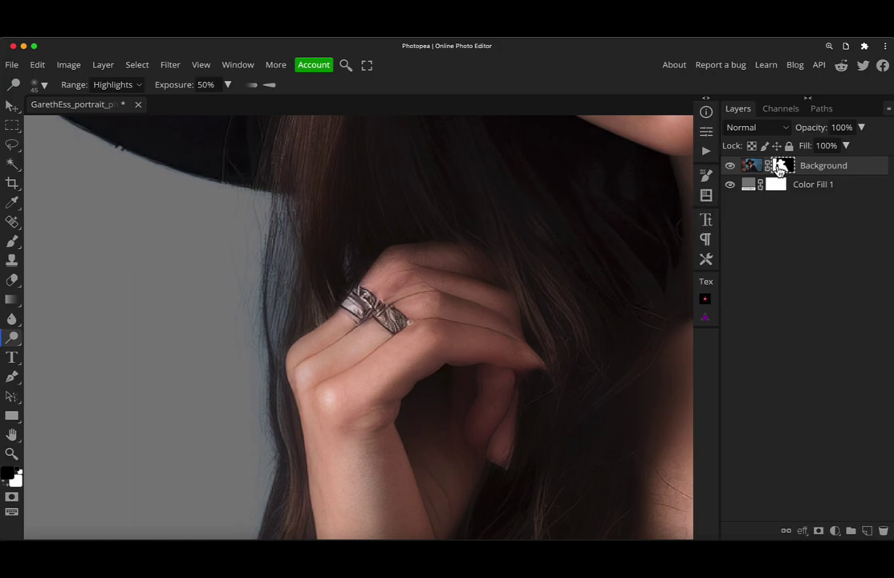
pyautogui.keyDown('alt'); pyautogui.click(779, 167); pyautogui.keyUp('alt')
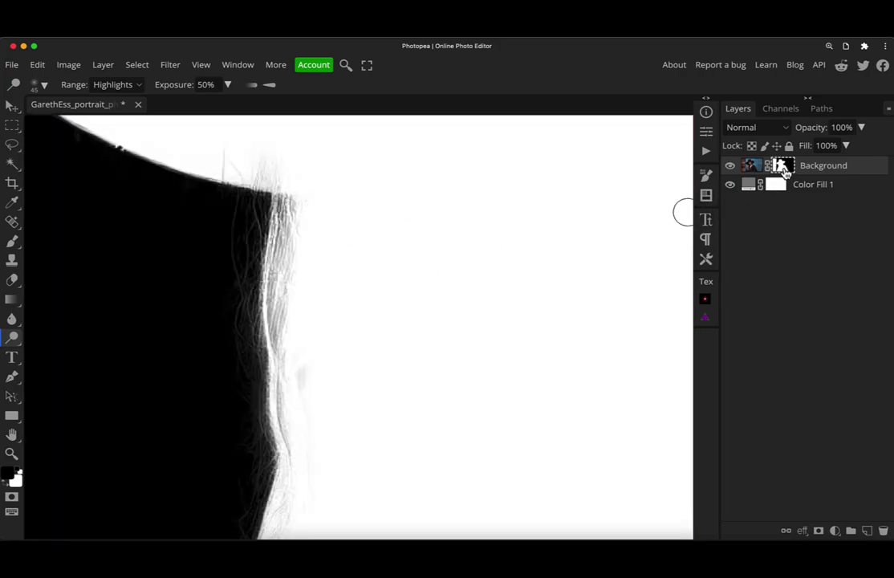
pyautogui.keyDown('alt'); pyautogui.click(783, 169); pyautogui.keyUp('alt')
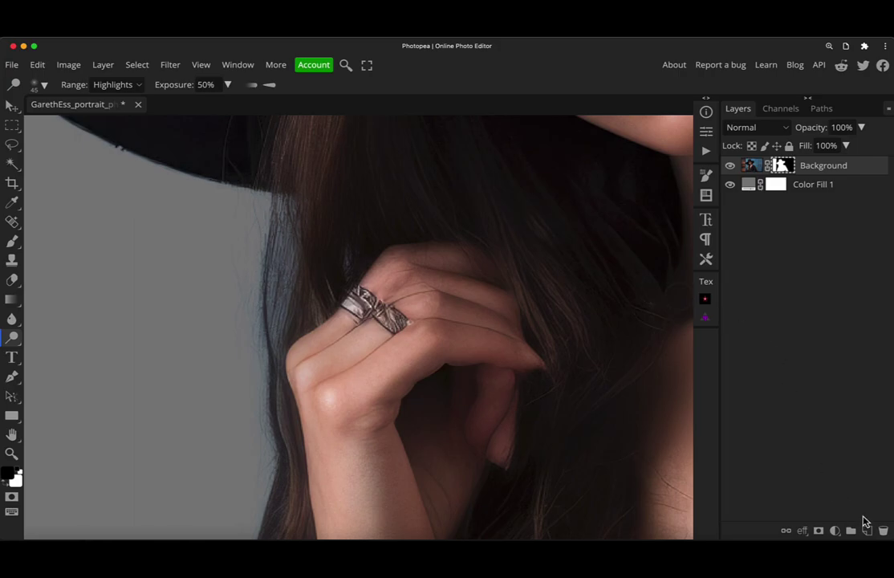
# - Create Layer 1, clip it to Background, and set its blend mode to Color
pyautogui.click(868, 531)
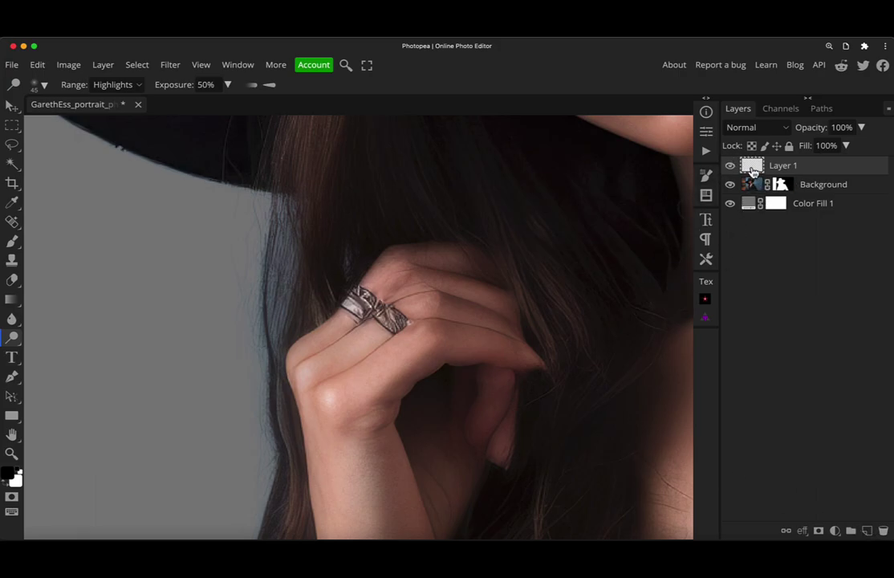
pyautogui.keyDown('alt'); pyautogui.click(752, 168); pyautogui.keyUp('alt')
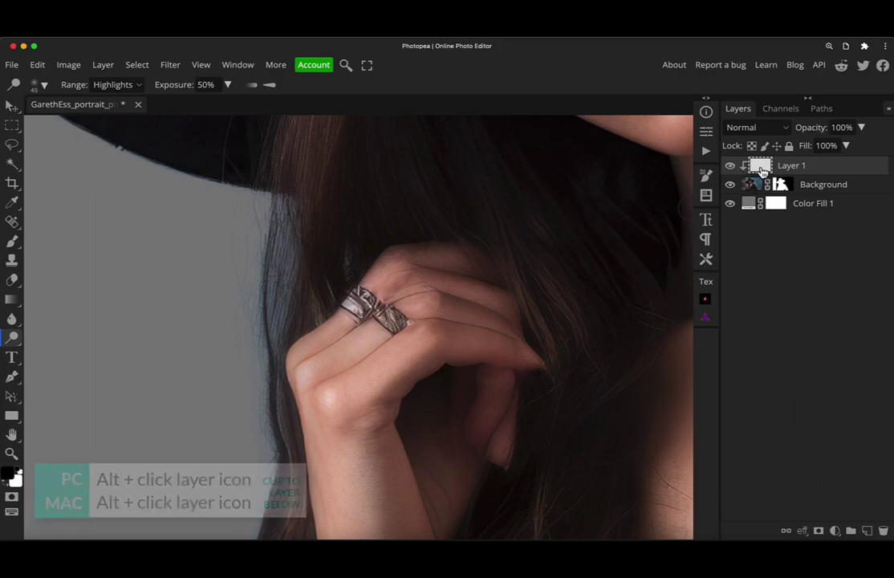
pyautogui.click(755, 126)
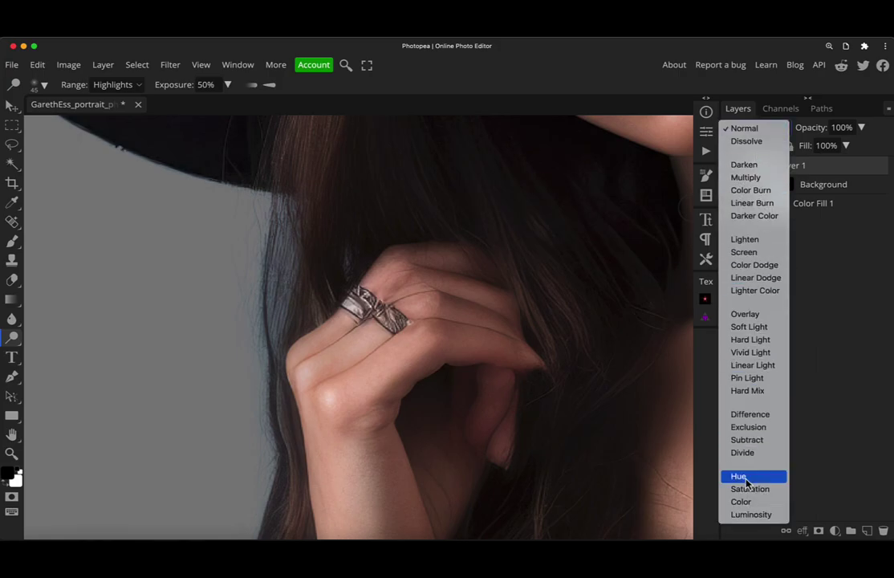
pyautogui.click(740, 502)
pyautogui.press('b')
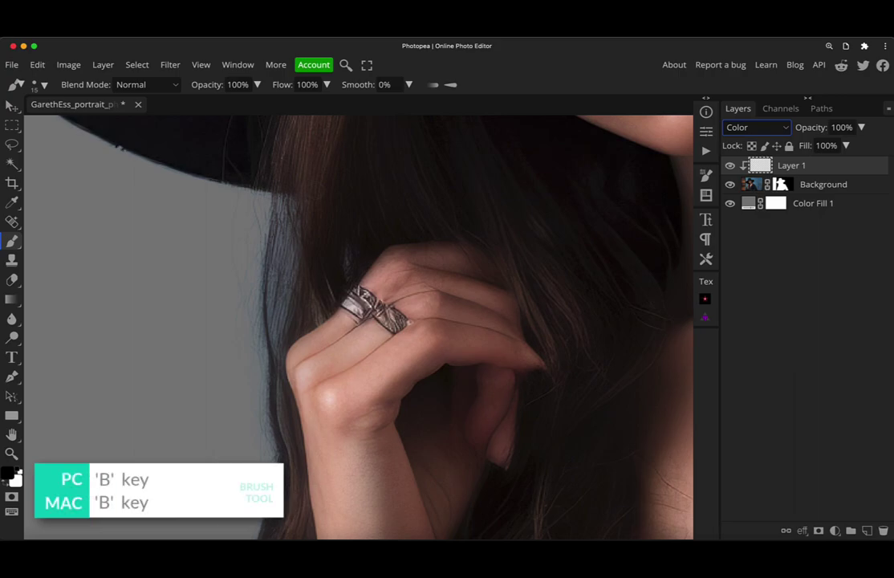
# - Sample the hair's dark brown #3f281f as the foreground painting colour
pyautogui.keyDown('alt'); pyautogui.click(311, 201); pyautogui.keyUp('alt')
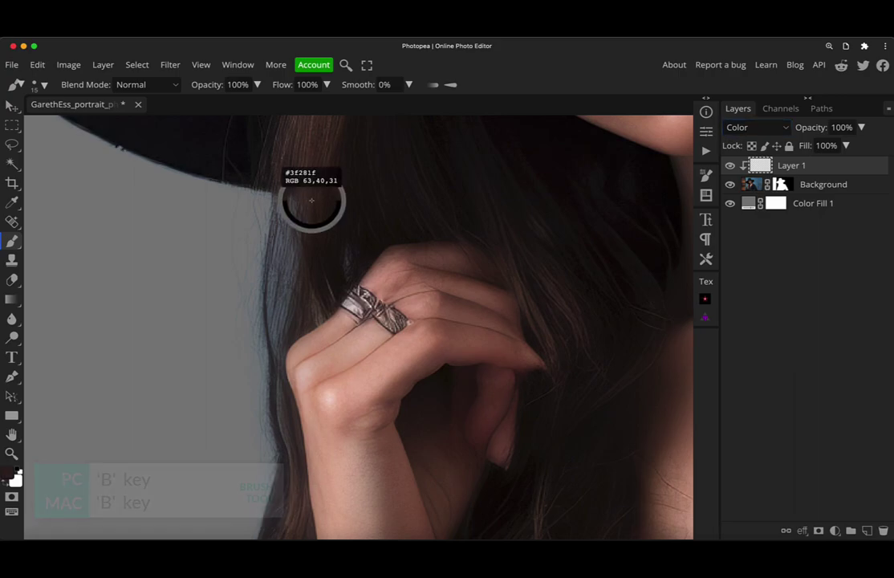